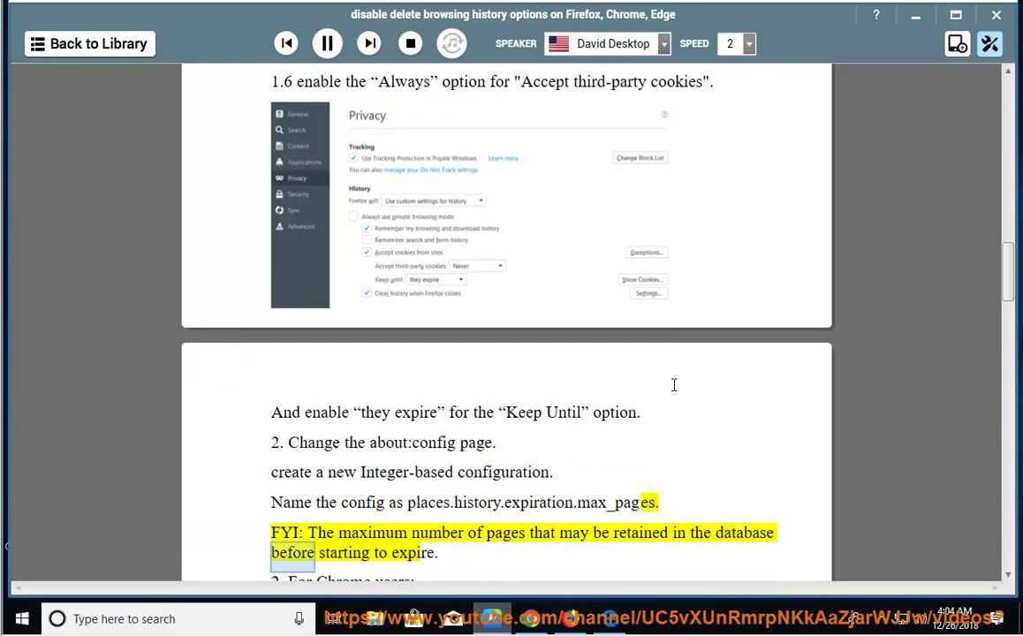
Pause the read-aloud and highlight the "Options >> Privacy" path in the guide's Firefox instructions
left_click(325, 43)
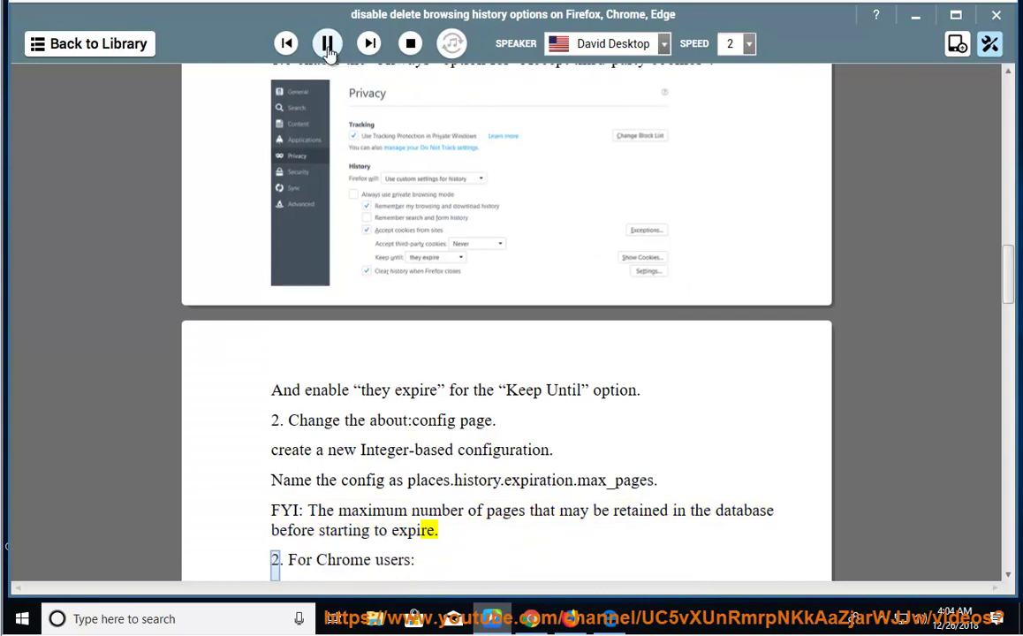
scroll(618, 424, "up", 3)
scroll(625, 444, "up", 10)
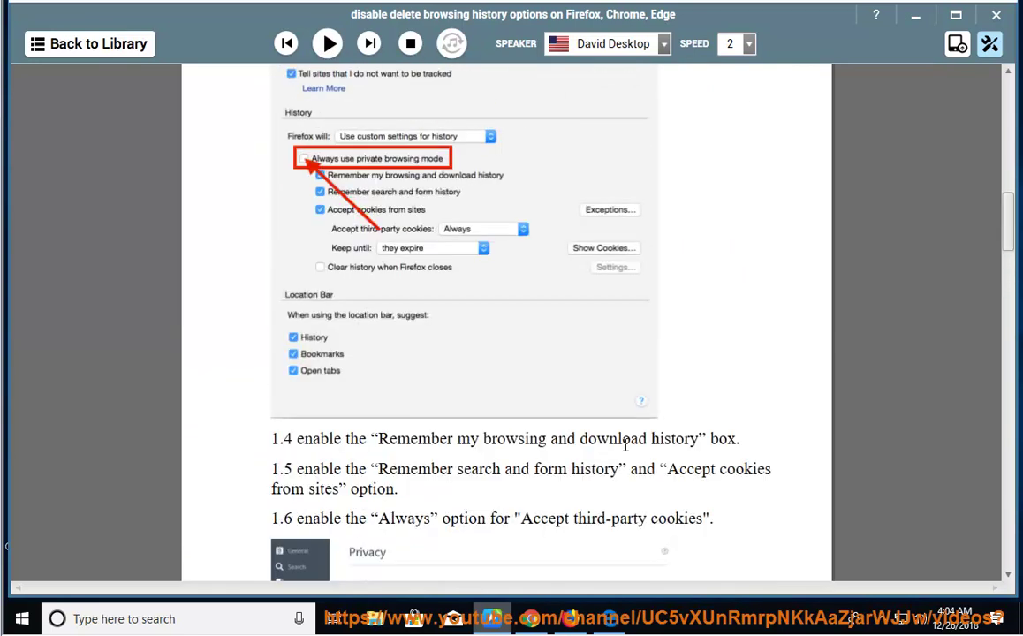
scroll(625, 444, "up", 7)
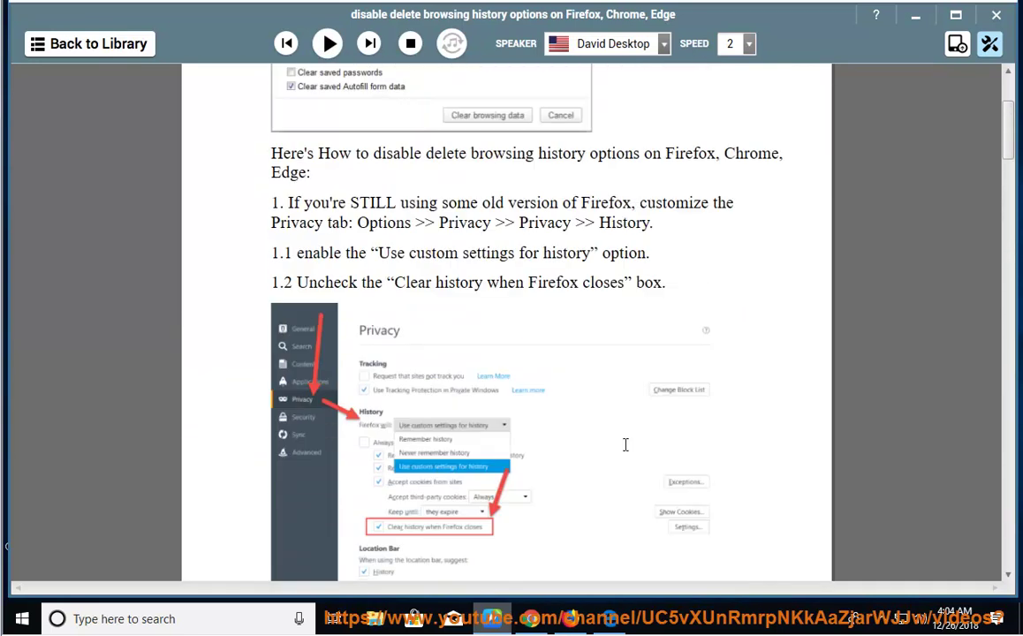
left_click_drag(363, 224, 478, 226)
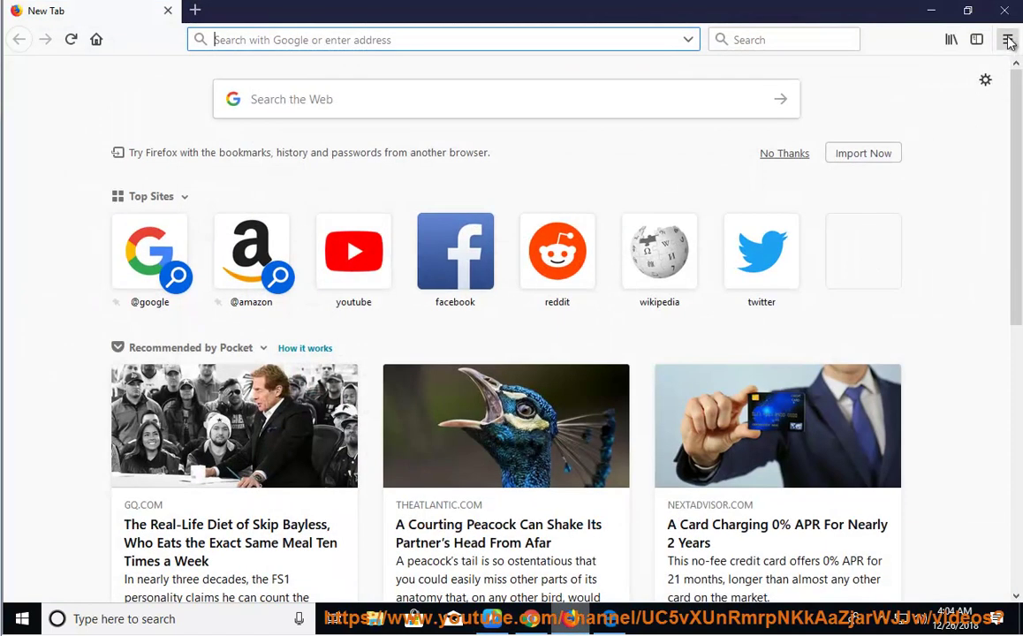
Switch to Firefox and open its Privacy & Security options
left_click(1008, 41)
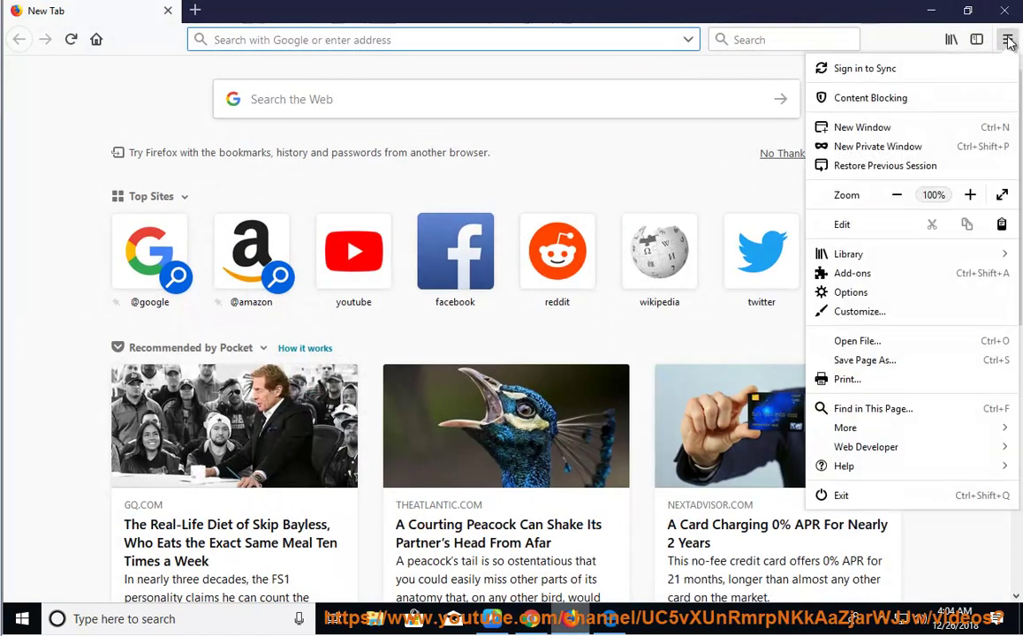
left_click(924, 301)
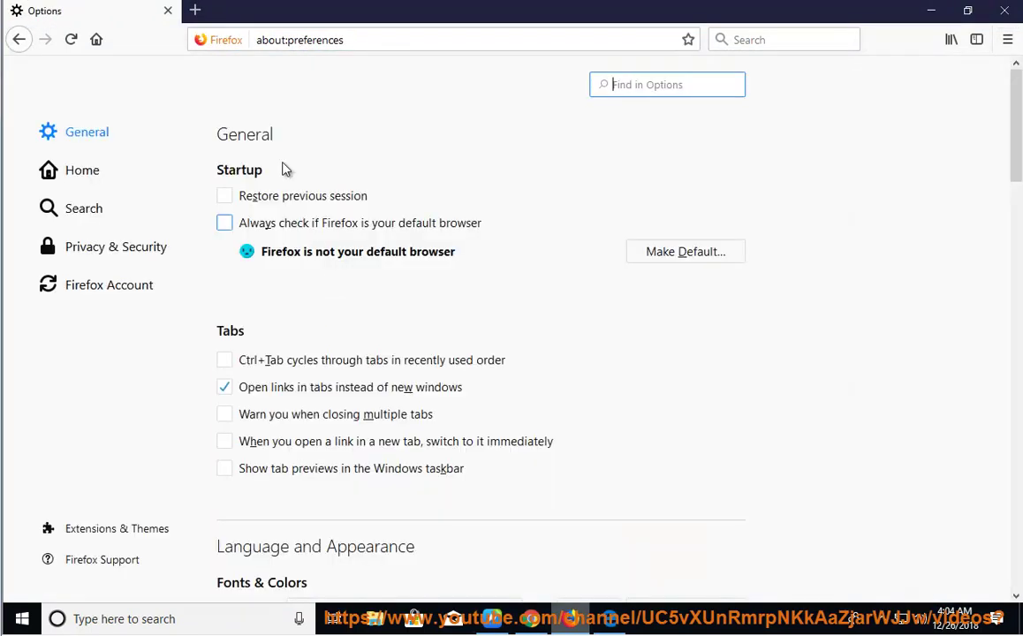
left_click(128, 252)
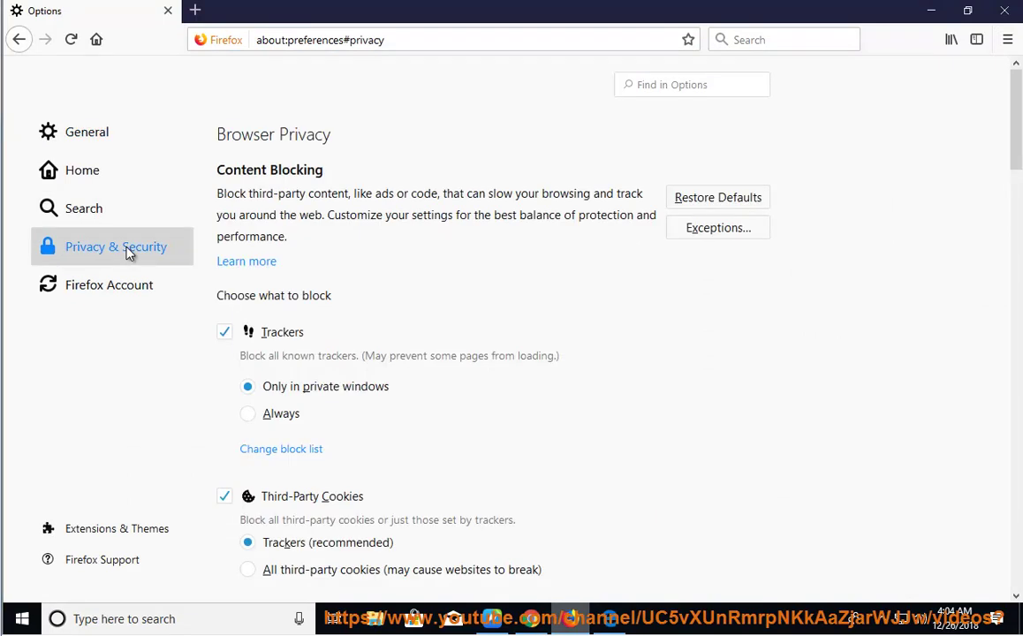
Set Cookies and Site Data to accept cookies and site data
scroll(530, 313, "down", 5)
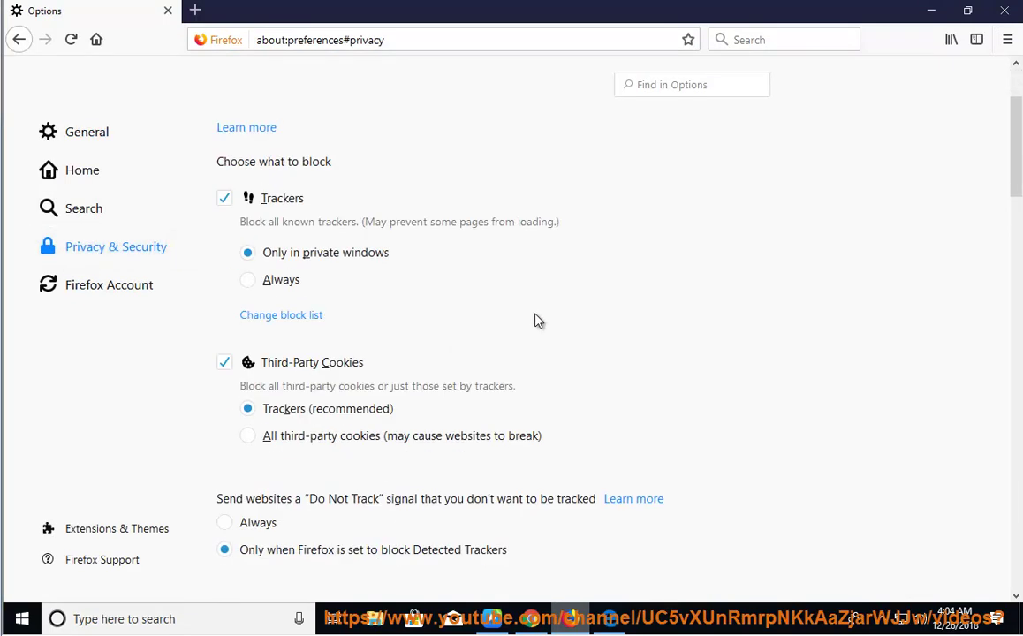
scroll(539, 321, "up", 2)
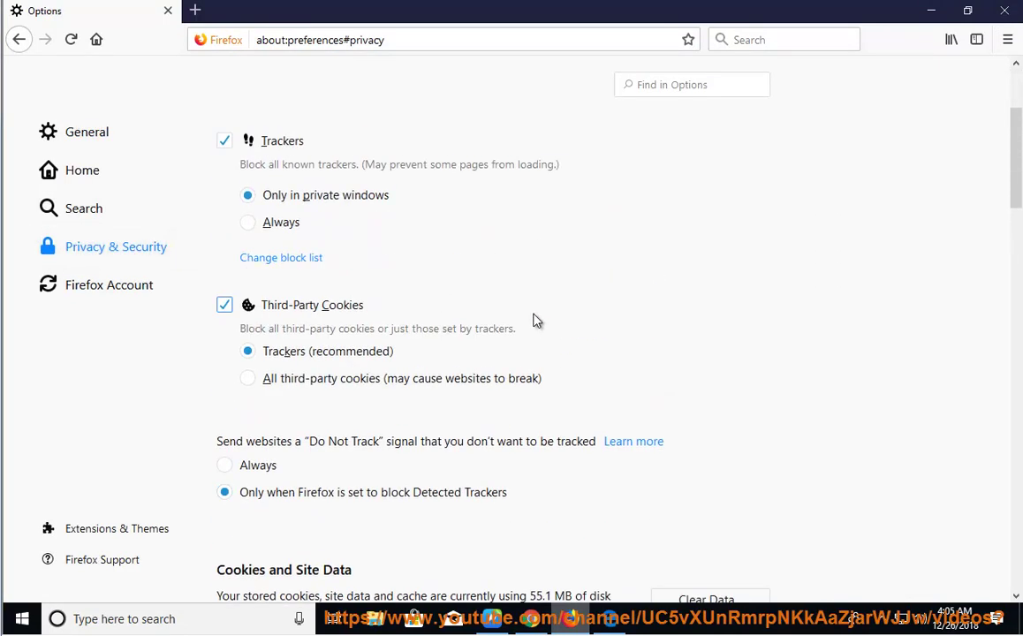
scroll(536, 320, "up", 2)
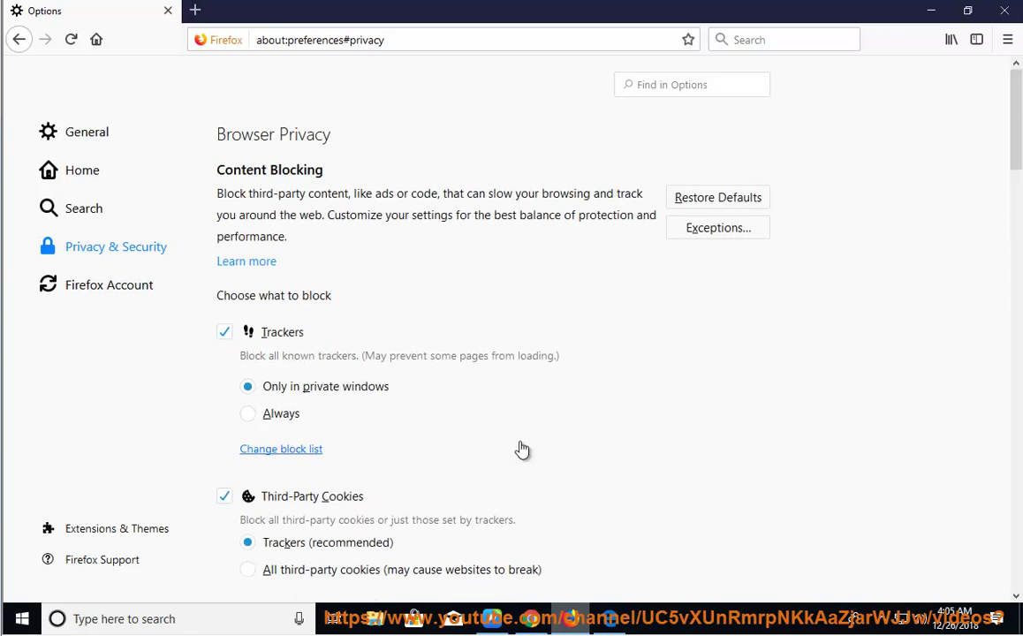
scroll(521, 446, "down", 2)
scroll(482, 451, "down", 3)
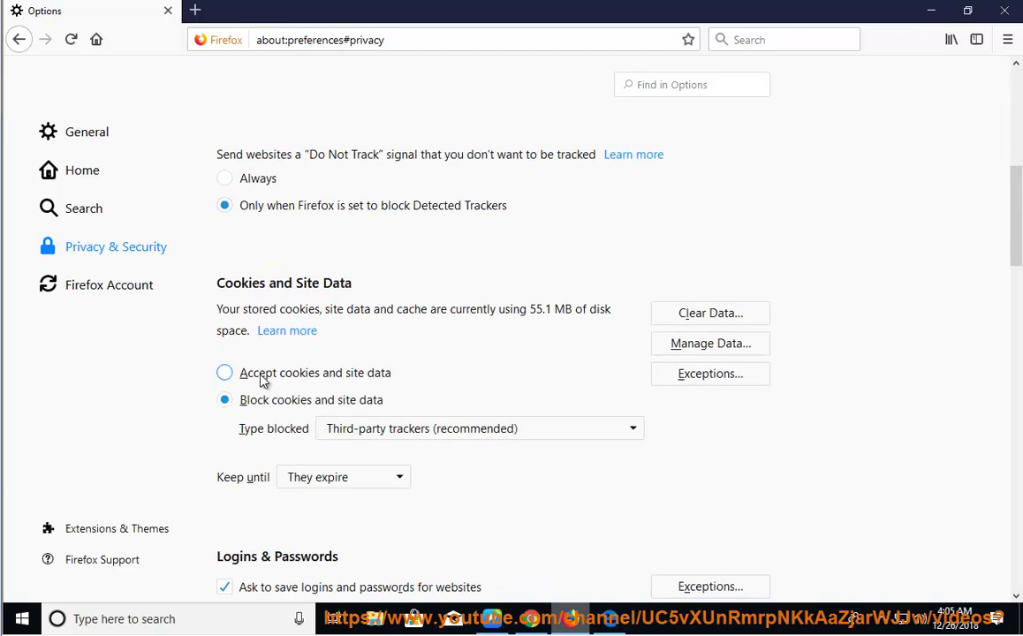
left_click(263, 378)
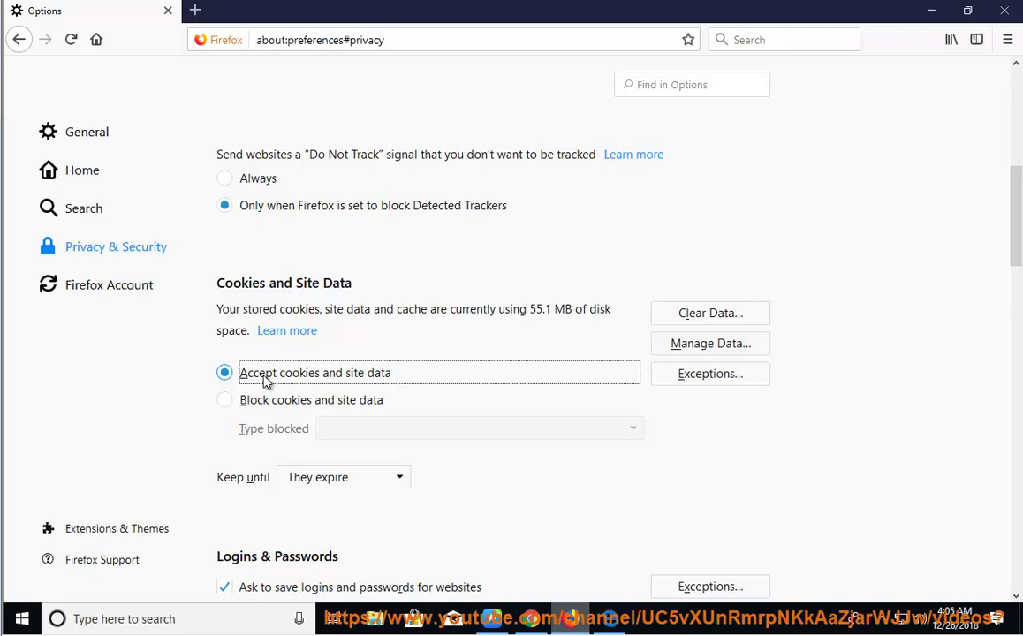
Examine the remaining Privacy & Security settings, including History, Address Bar, Permissions, Security and Certificates
scroll(427, 390, "down", 3)
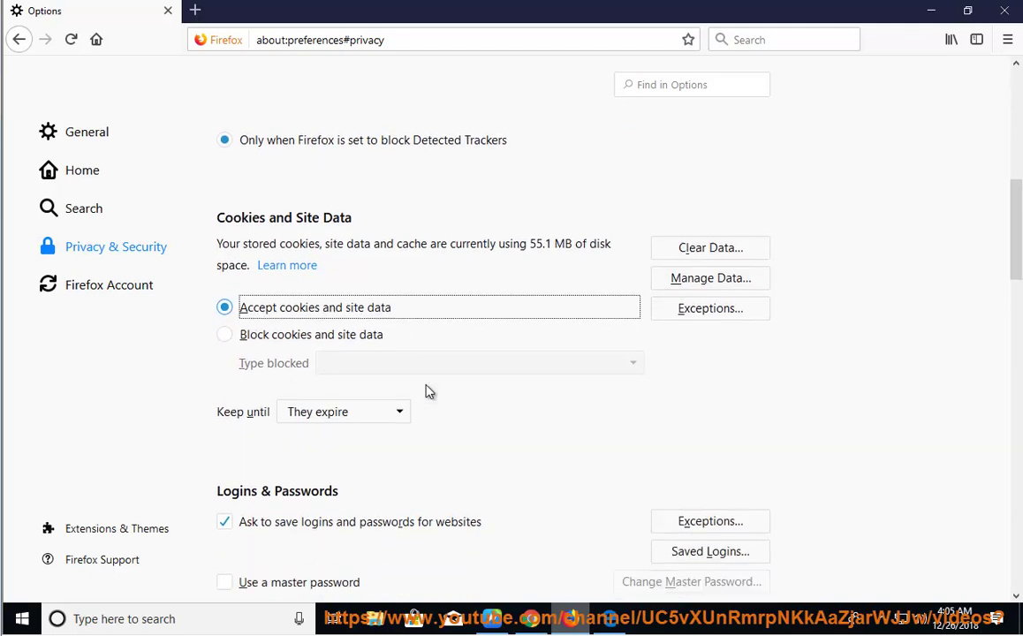
scroll(481, 456, "down", 6)
scroll(482, 450, "down", 2)
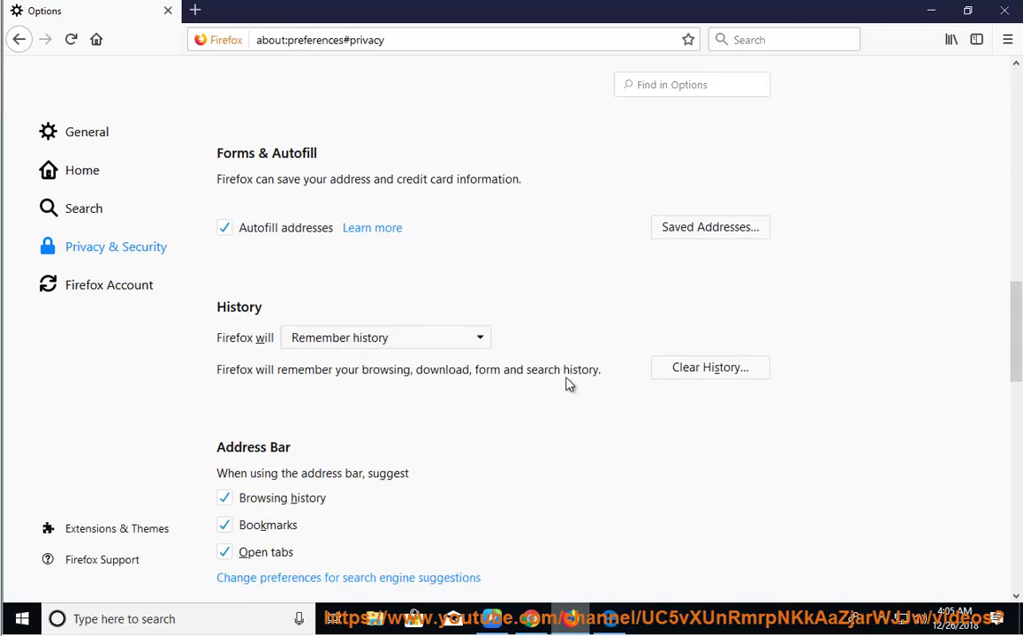
scroll(555, 403, "down", 2)
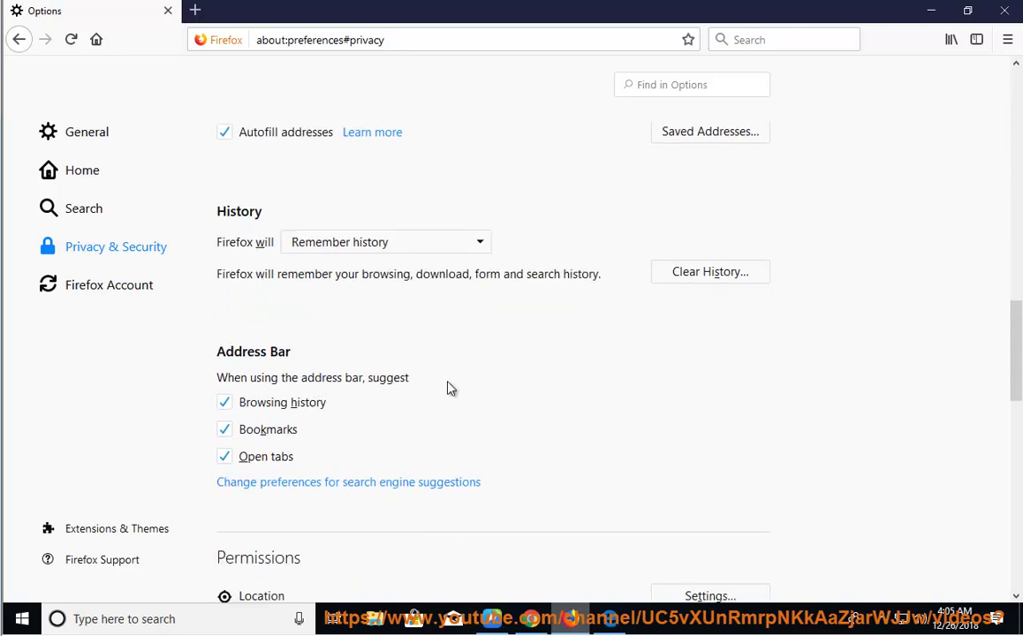
scroll(548, 413, "down", 6)
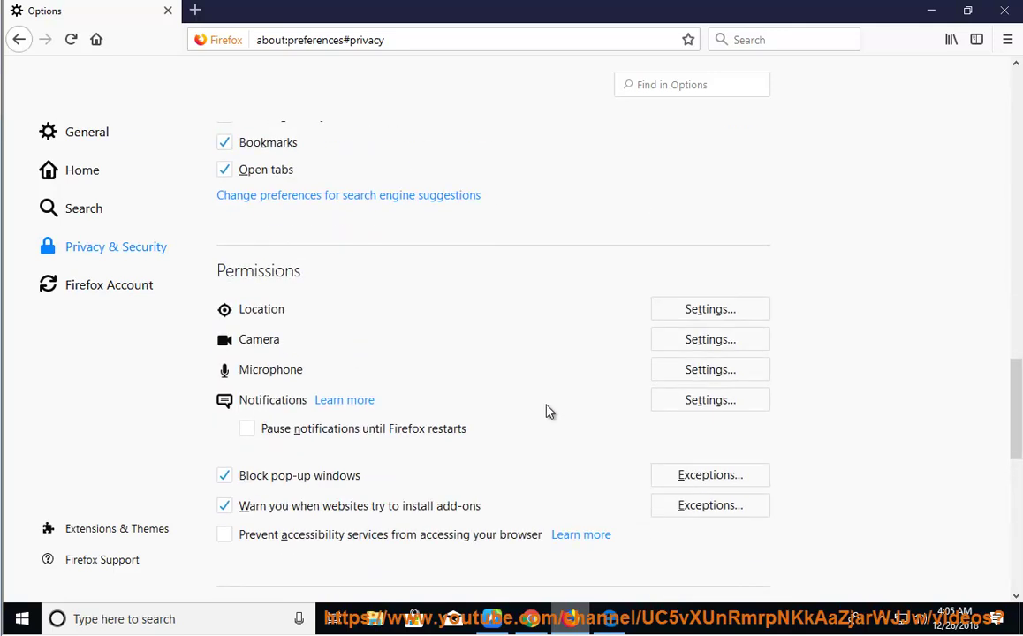
scroll(534, 422, "down", 10)
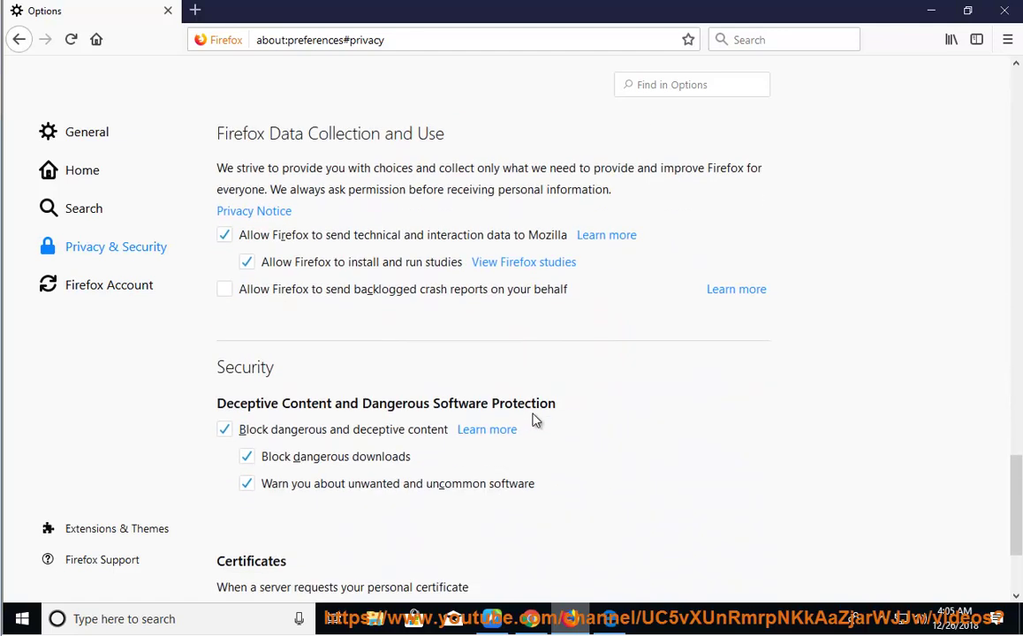
scroll(635, 418, "down", 4)
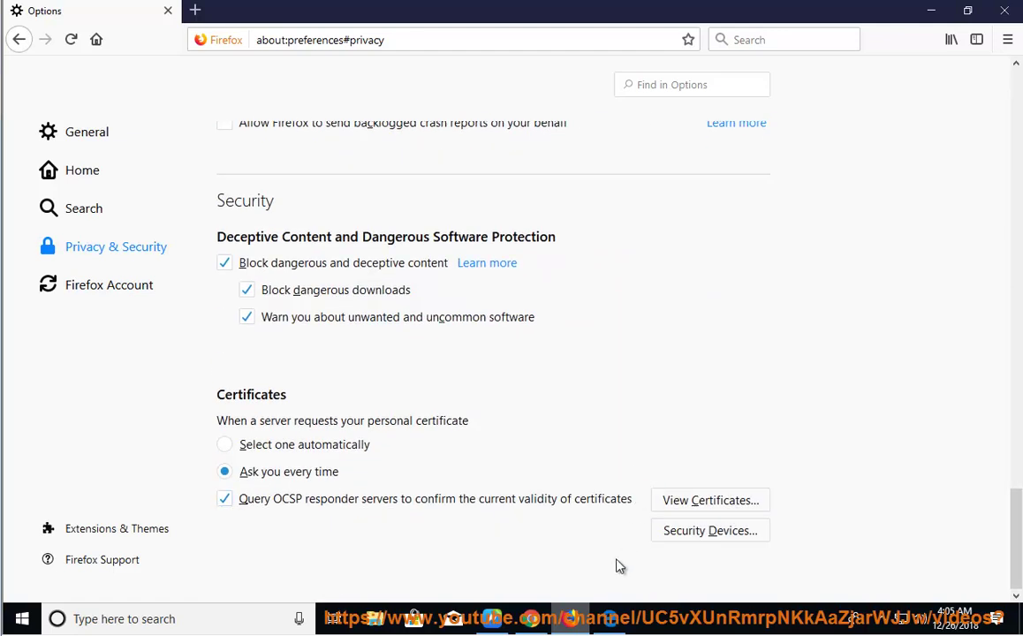
Return to the guide and copy the text "about:config" from the second Firefox instruction
left_click(492, 619)
scroll(527, 272, "down", 8)
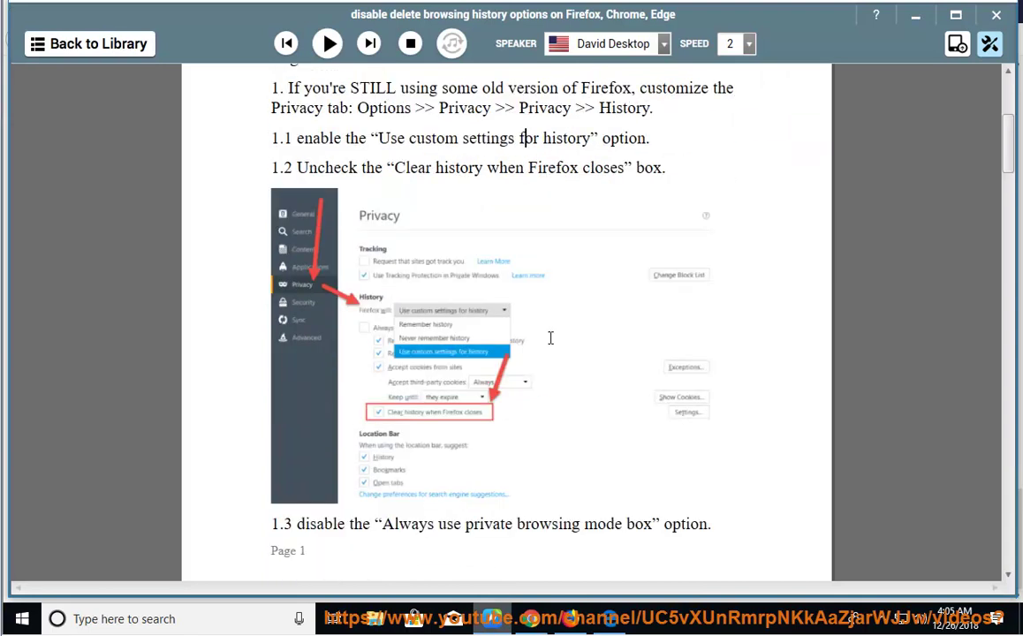
scroll(550, 352, "down", 3)
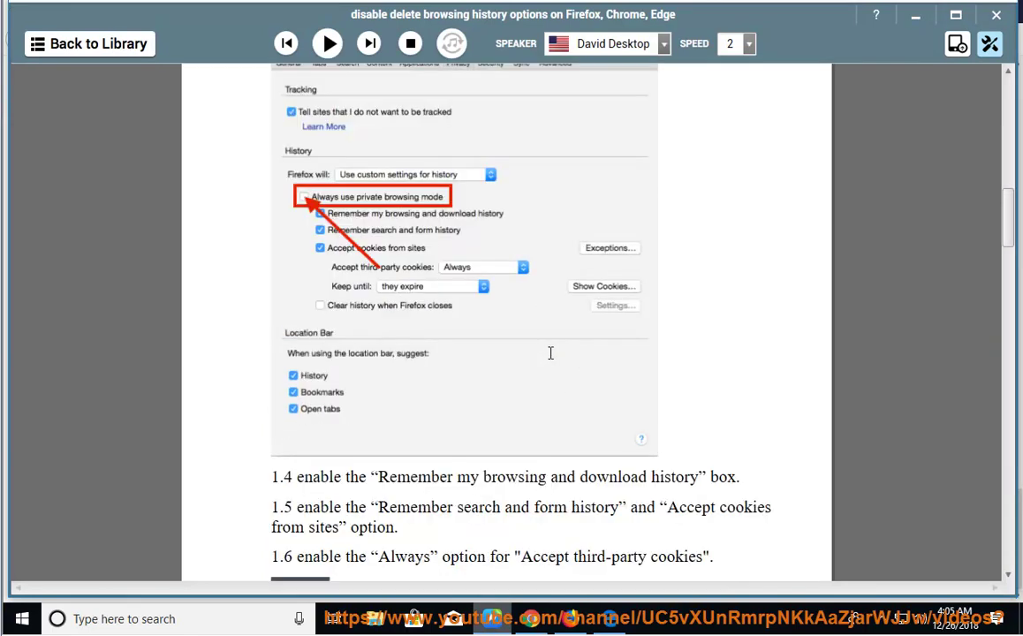
scroll(551, 351, "down", 5)
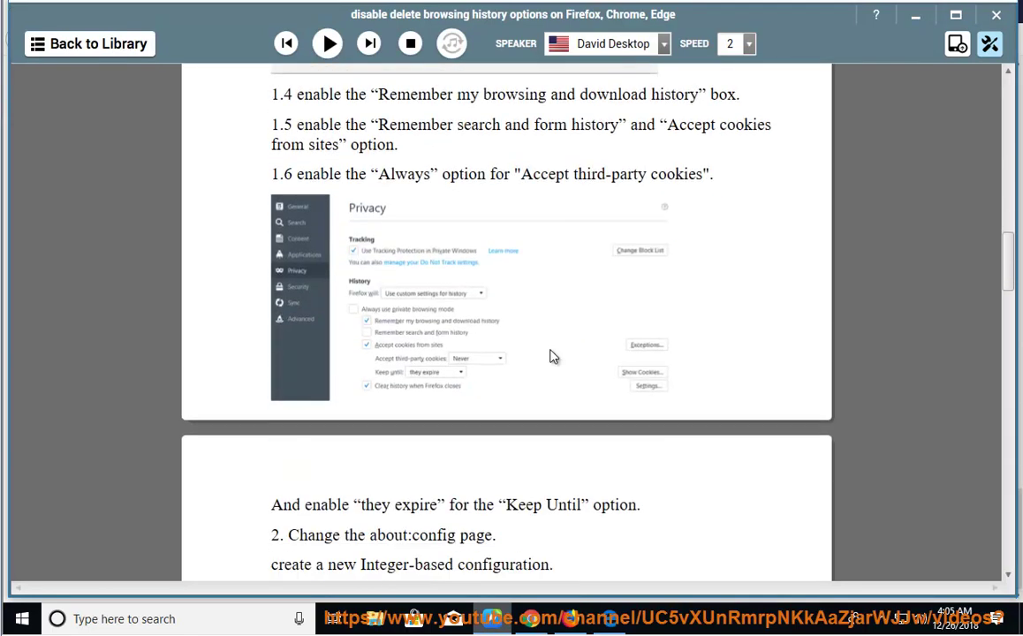
left_click_drag(457, 421, 343, 422)
right_click(392, 420)
left_click(437, 448)
Open the about:config page in Firefox and accept the risk warning
left_click(571, 619)
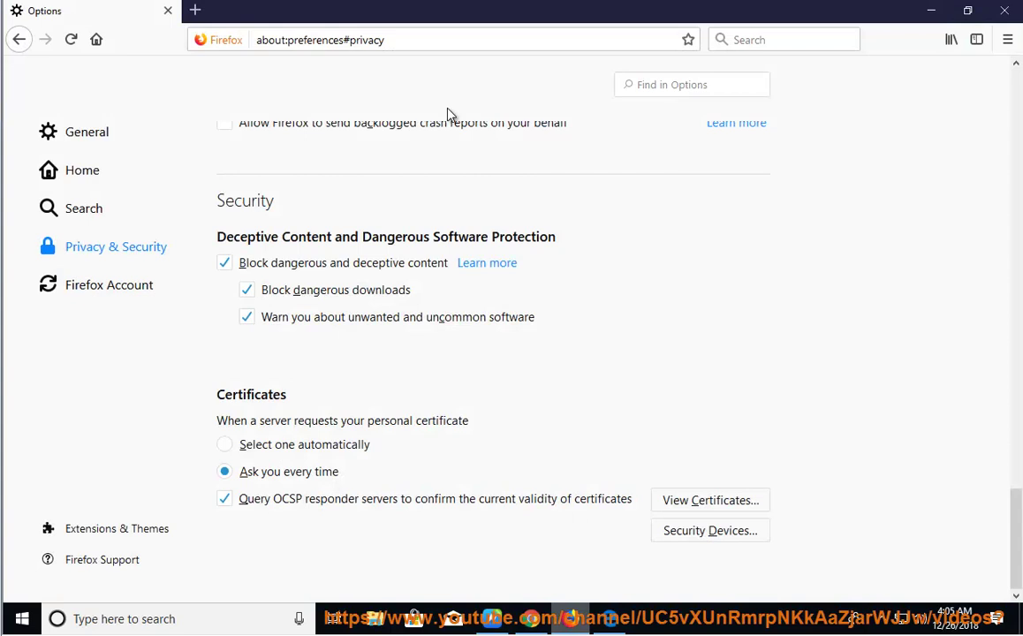
left_click(425, 47)
key("ctrl+v")
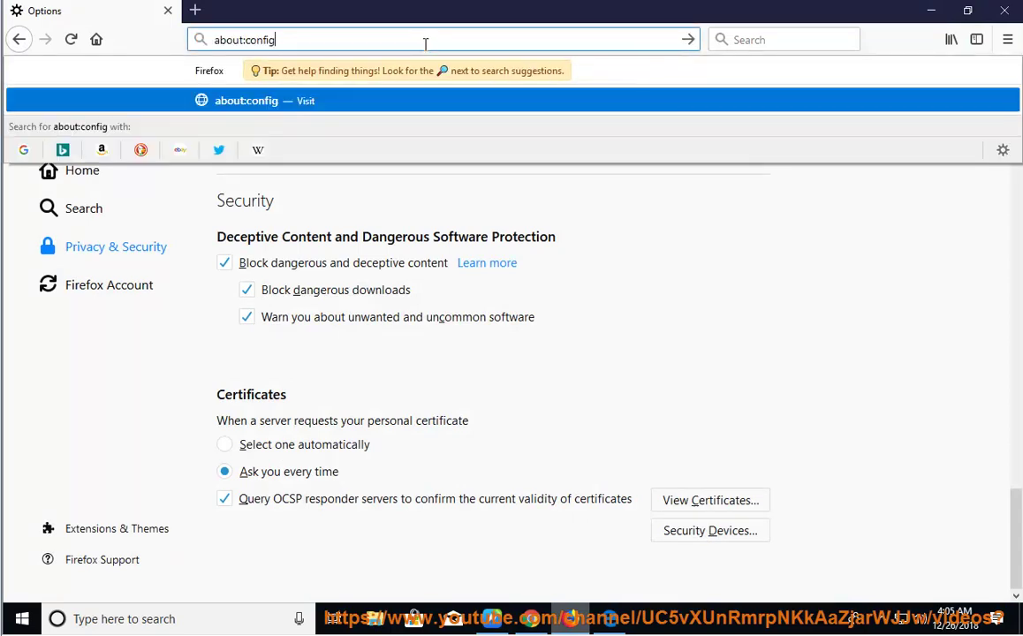
key("Return")
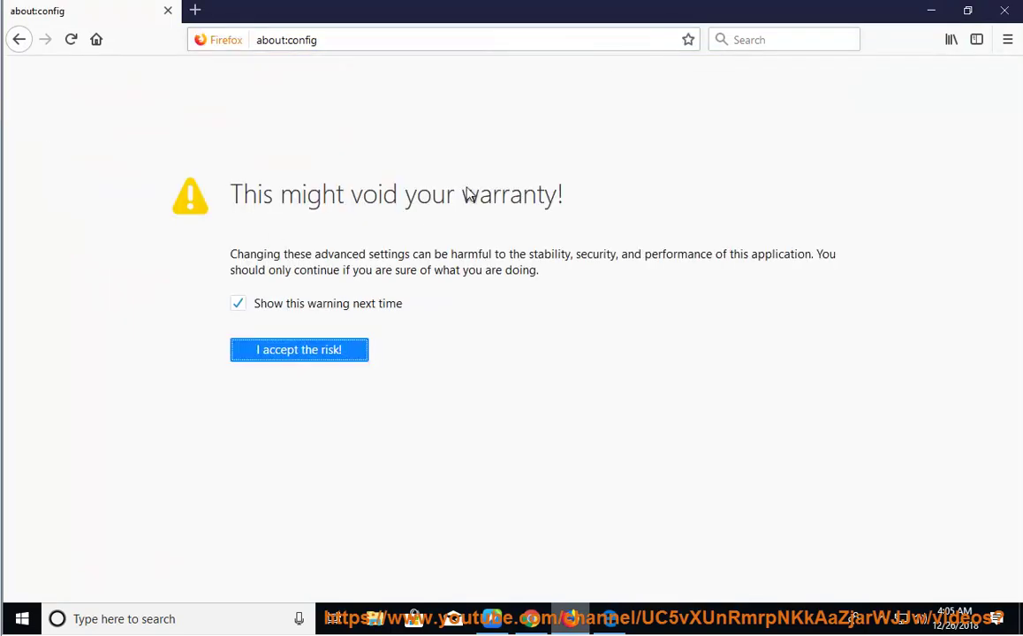
left_click(345, 351)
Check the required configuration type in the guide, and start a new integer preference on Firefox's about:config page
left_click(660, 145)
left_click(448, 546)
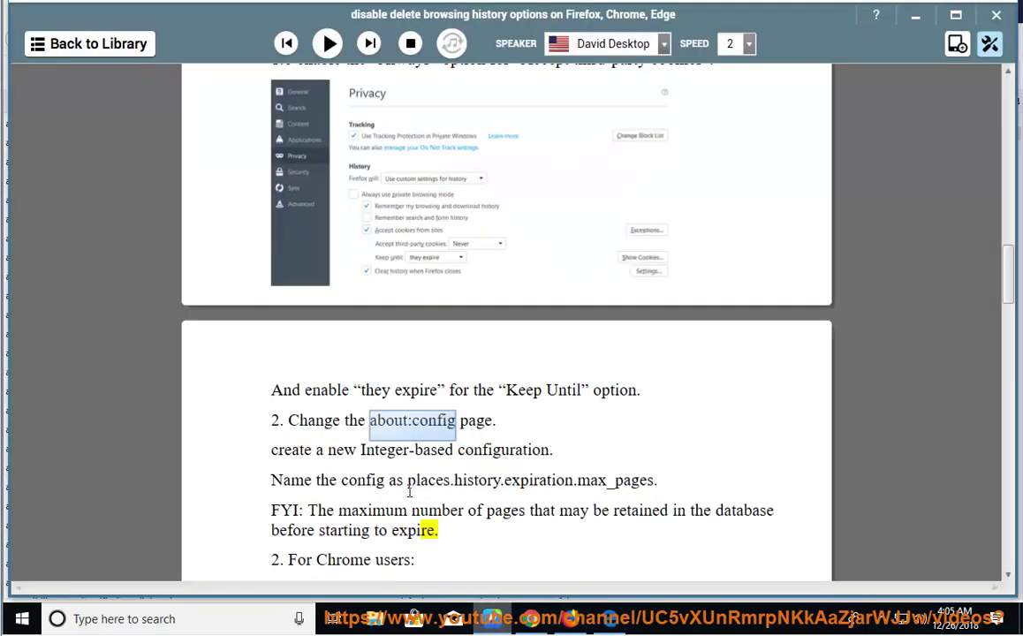
left_click(389, 451)
left_click(567, 618)
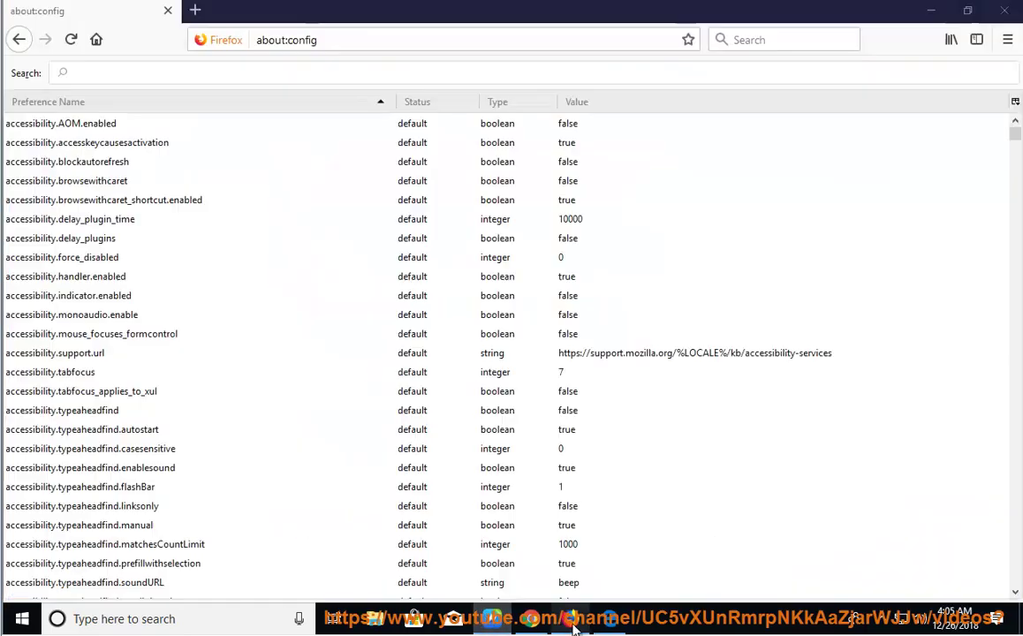
right_click(708, 261)
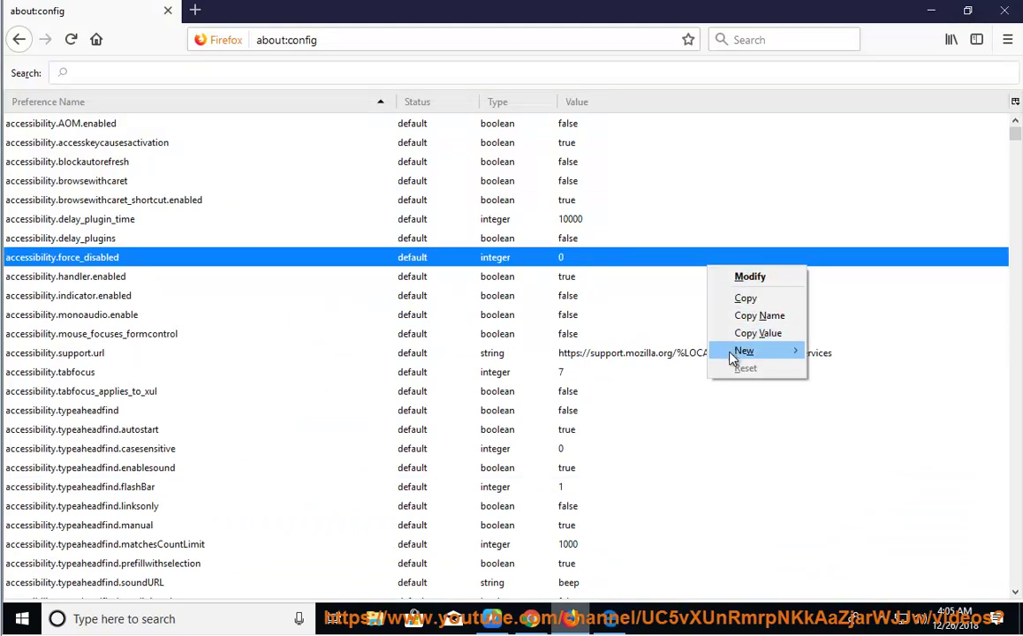
mouse_move(738, 353)
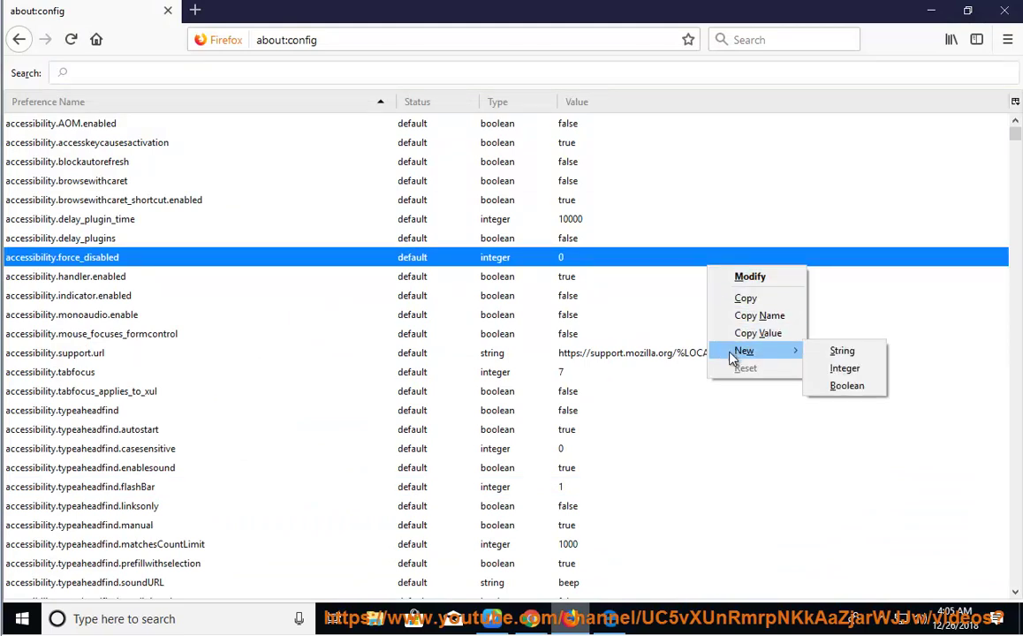
left_click(847, 370)
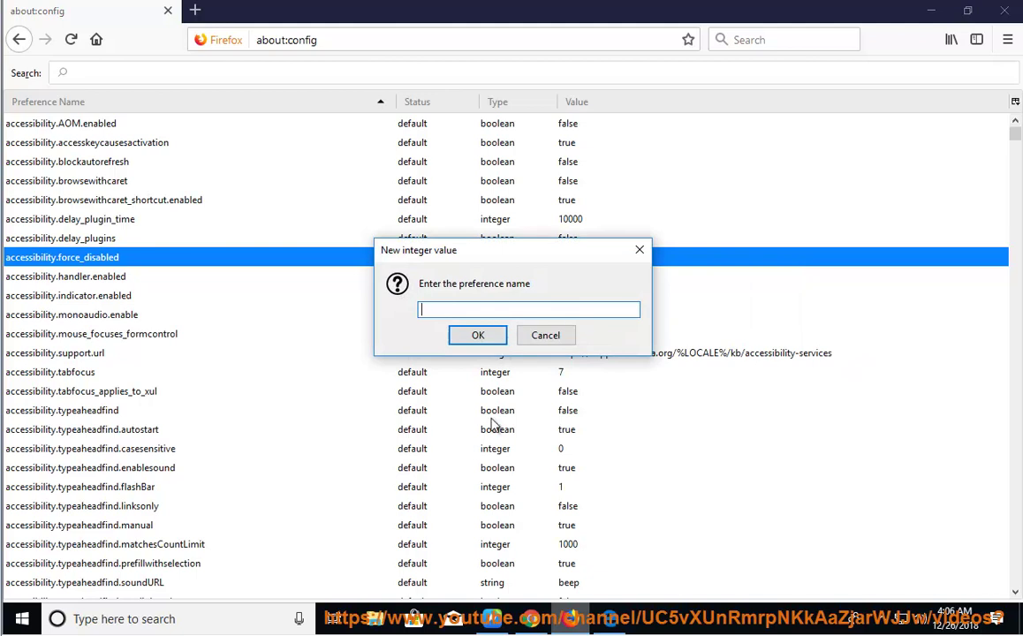
Copy the preference name places.history.expiration.max_pages from the guide and return to Firefox
key("alt+Tab")
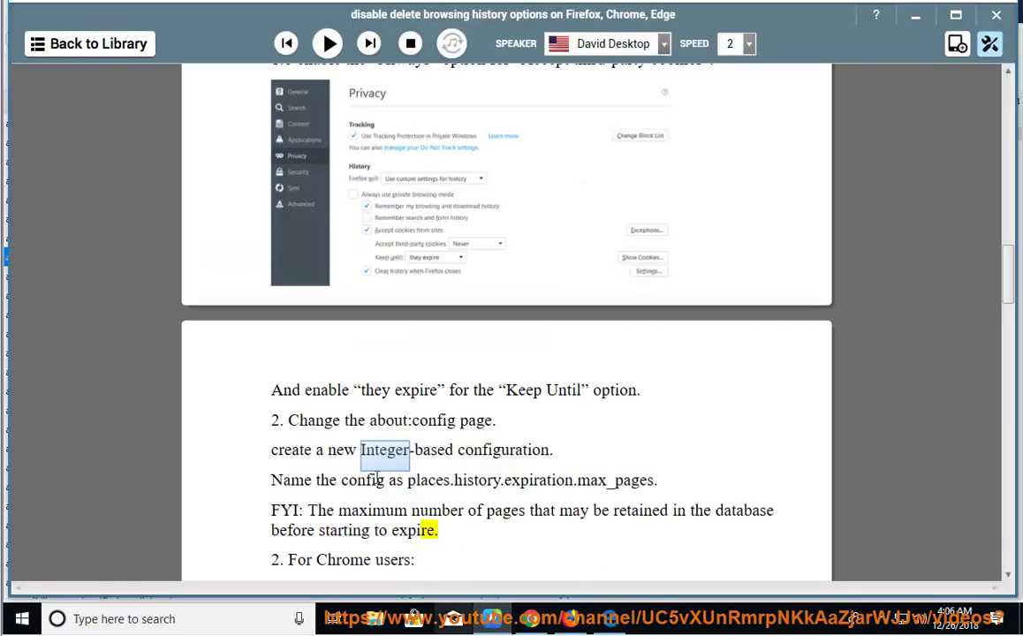
left_click_drag(654, 482, 408, 481)
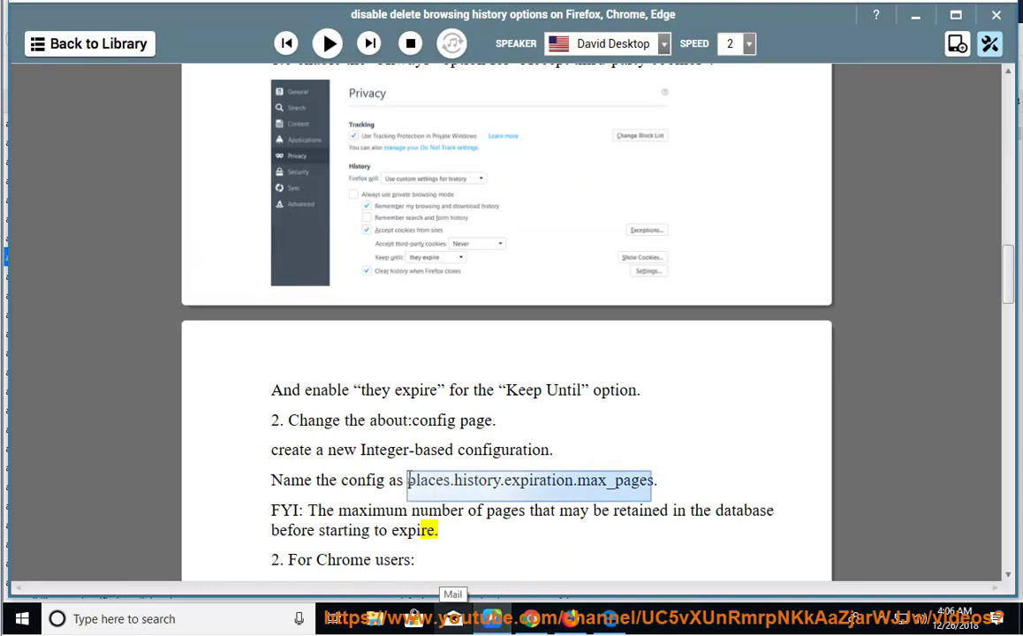
right_click(436, 484)
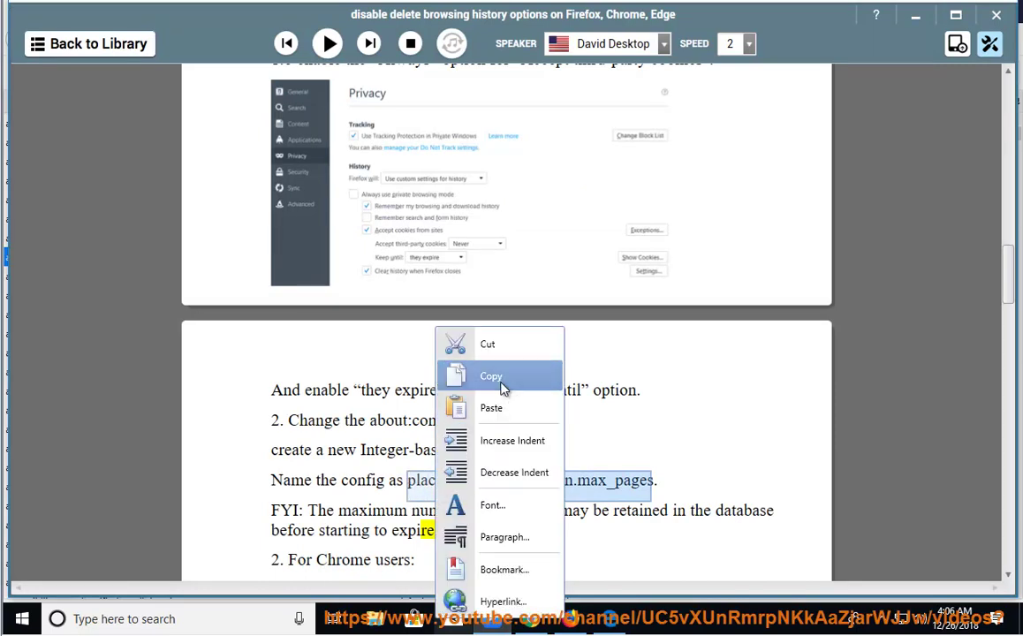
left_click(458, 369)
left_click(576, 625)
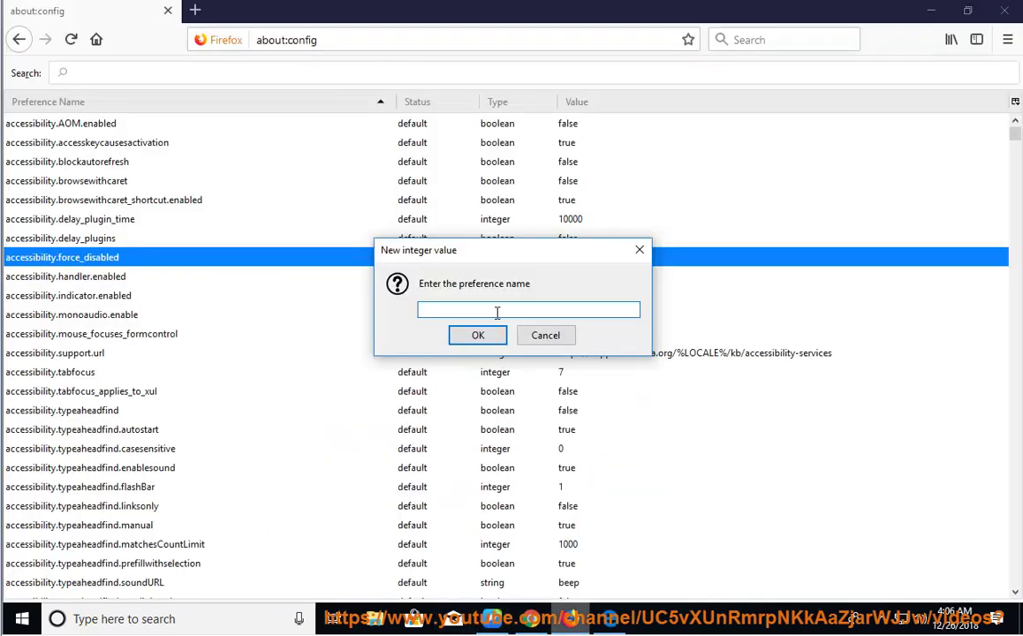
Name the new integer preference places.history.expiration.max_pages, enter 100 as its value, and cancel the creation
right_click(498, 311)
left_click(535, 383)
left_click(477, 335)
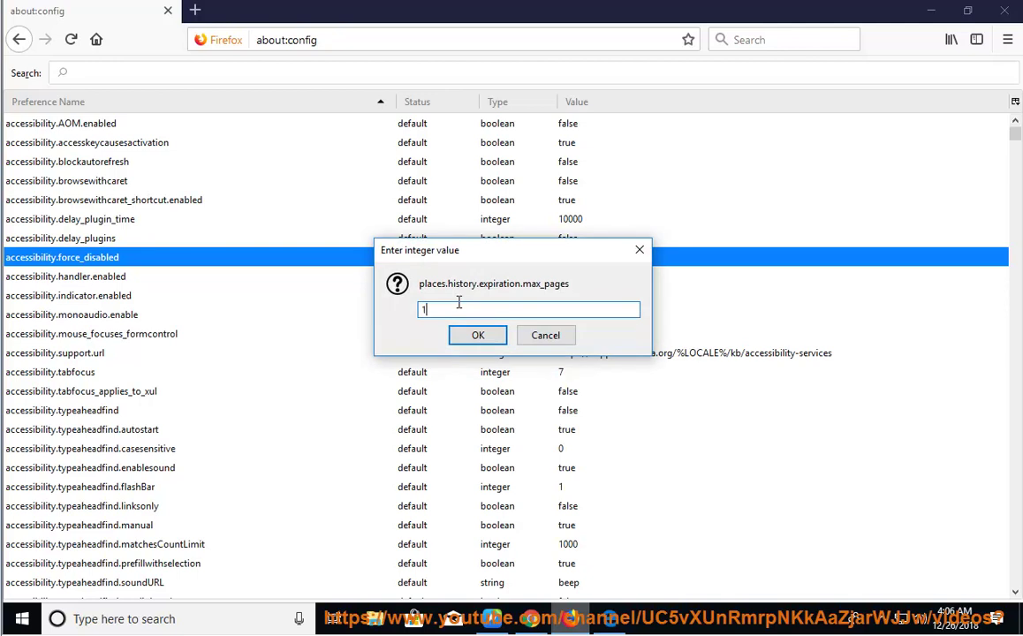
type("100")
left_click(540, 336)
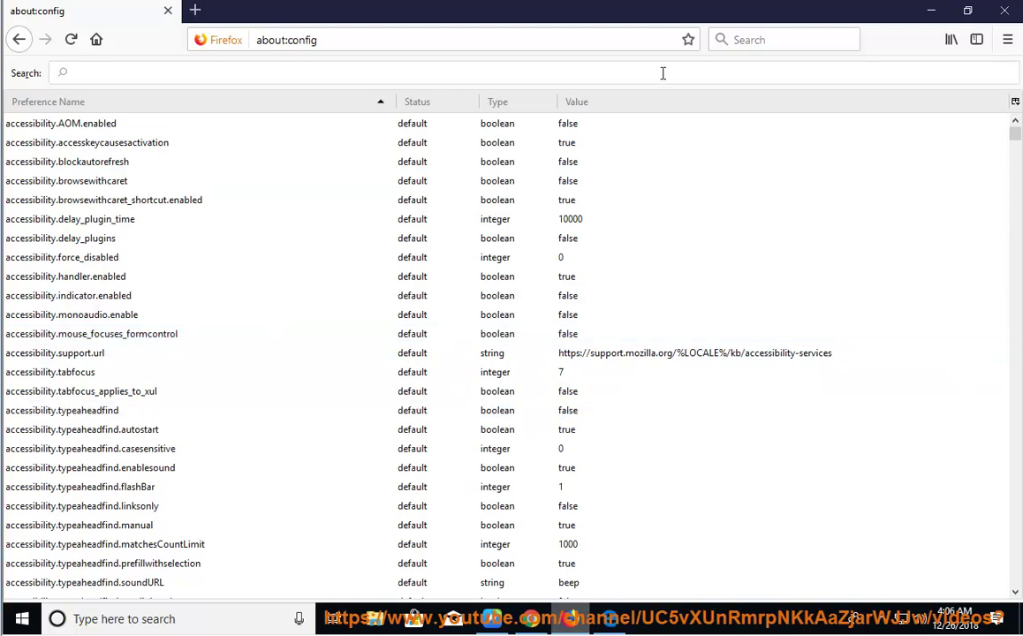
Search Firefox's about:config preferences for places.history.expiration.max_pages, and minimize Firefox to return to the guide
left_click(324, 77)
key("ctrl+v")
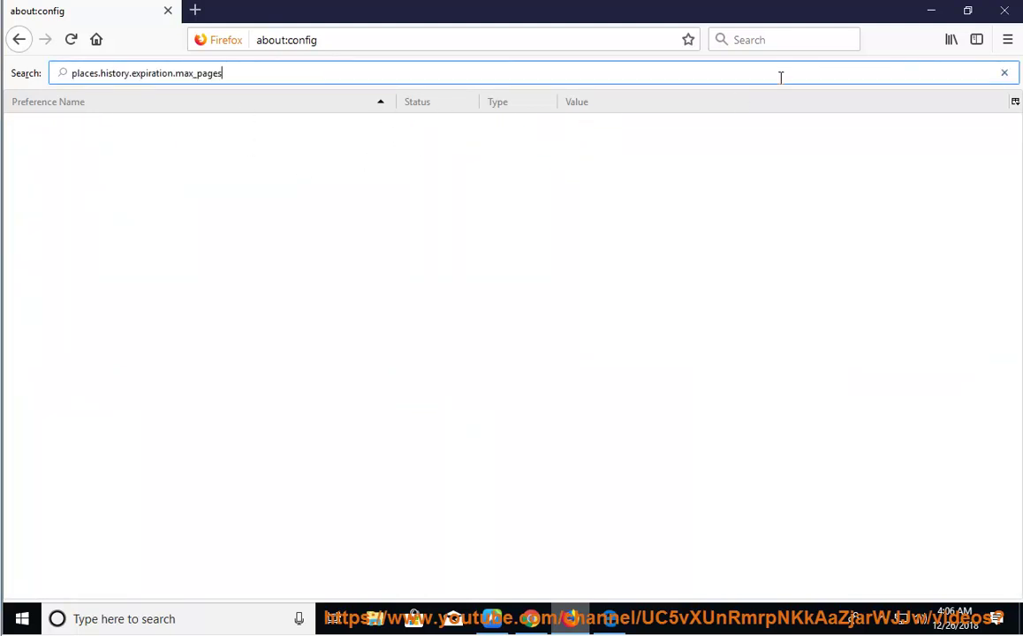
left_click(931, 12)
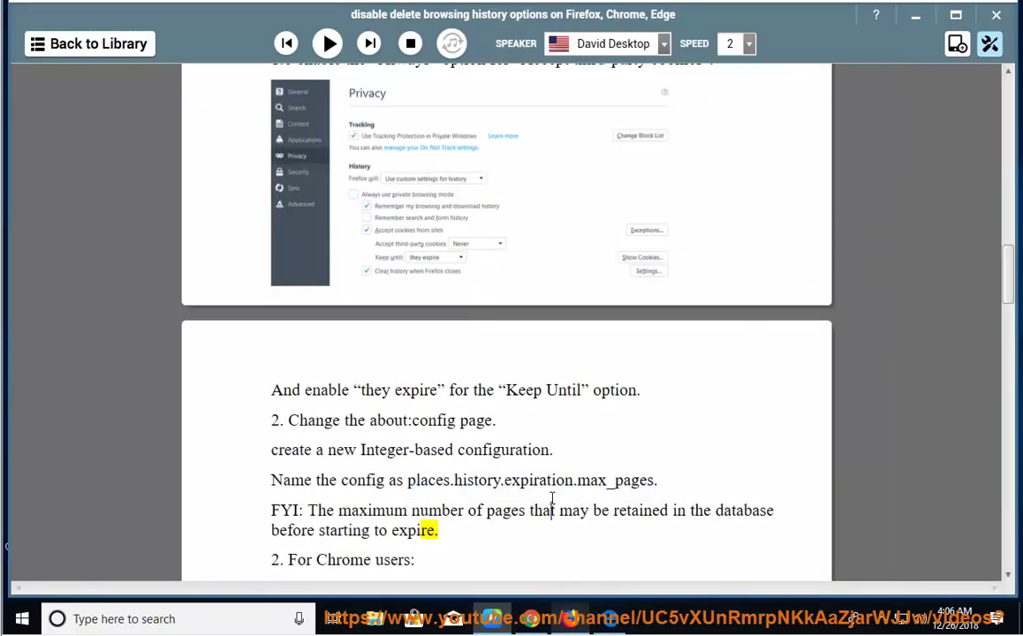
Play the guide's reading up to the Chrome section, highlight the "Block third party cookies" instruction, and switch to Chrome
left_click(324, 45)
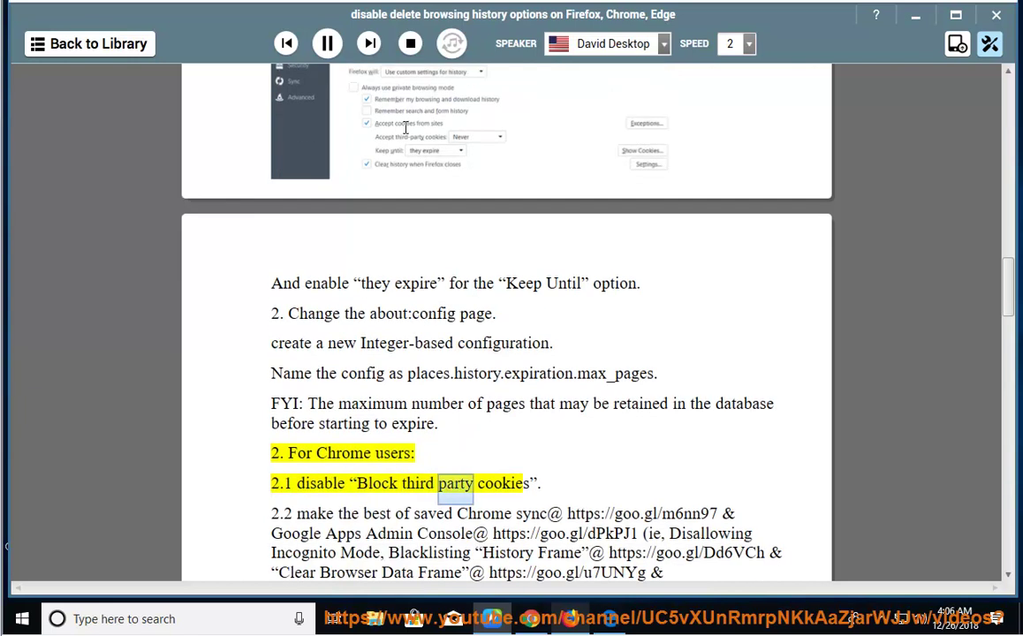
left_click(327, 44)
left_click_drag(547, 481, 353, 483)
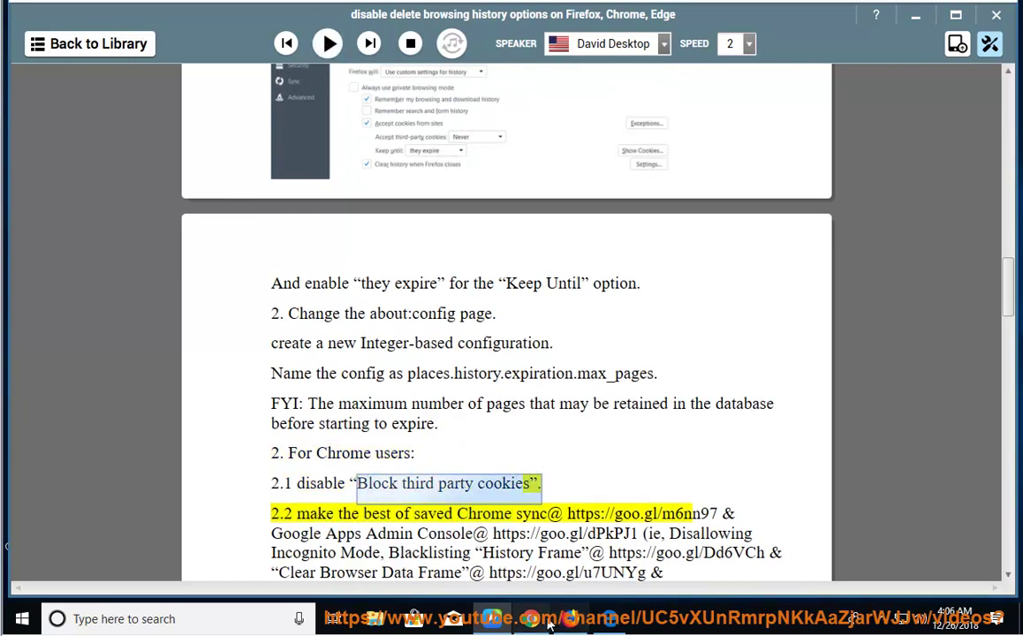
key("alt+Tab")
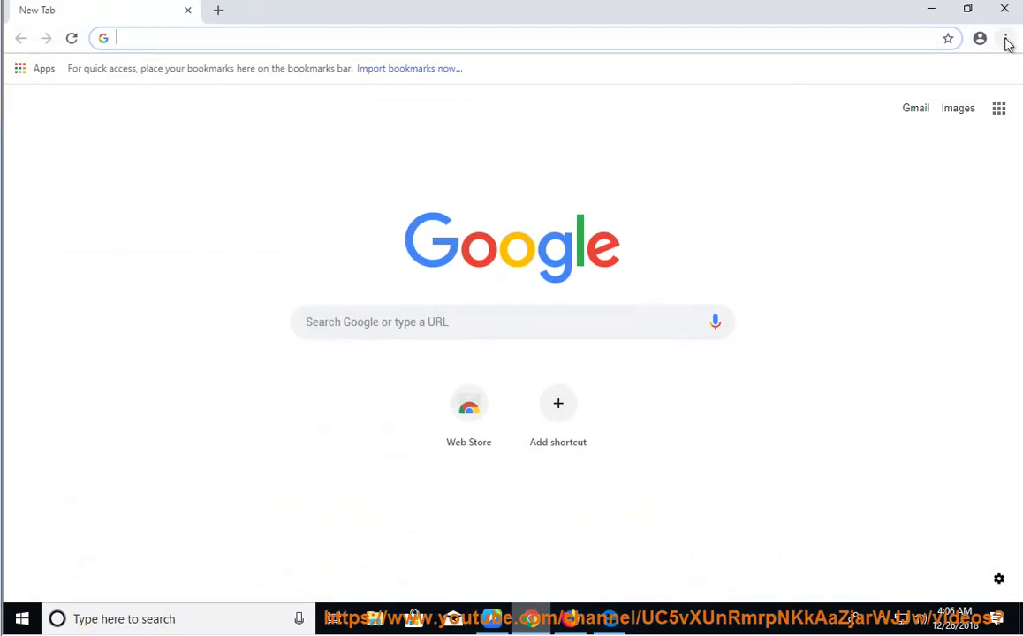
Open Chrome's settings page and expand the Advanced section
left_click(1005, 41)
left_click(919, 329)
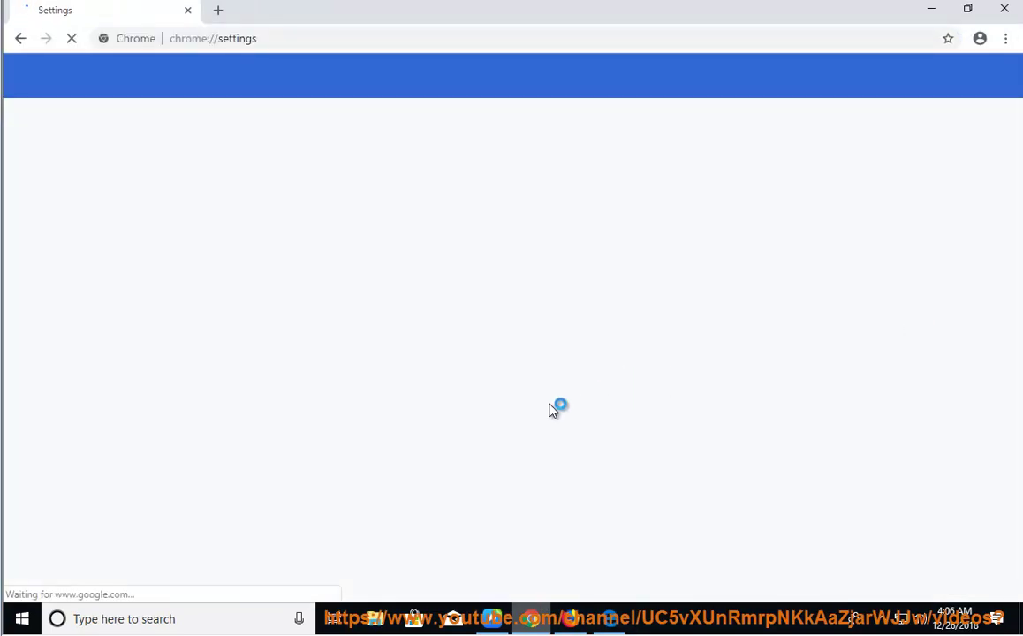
scroll(530, 442, "down", 10)
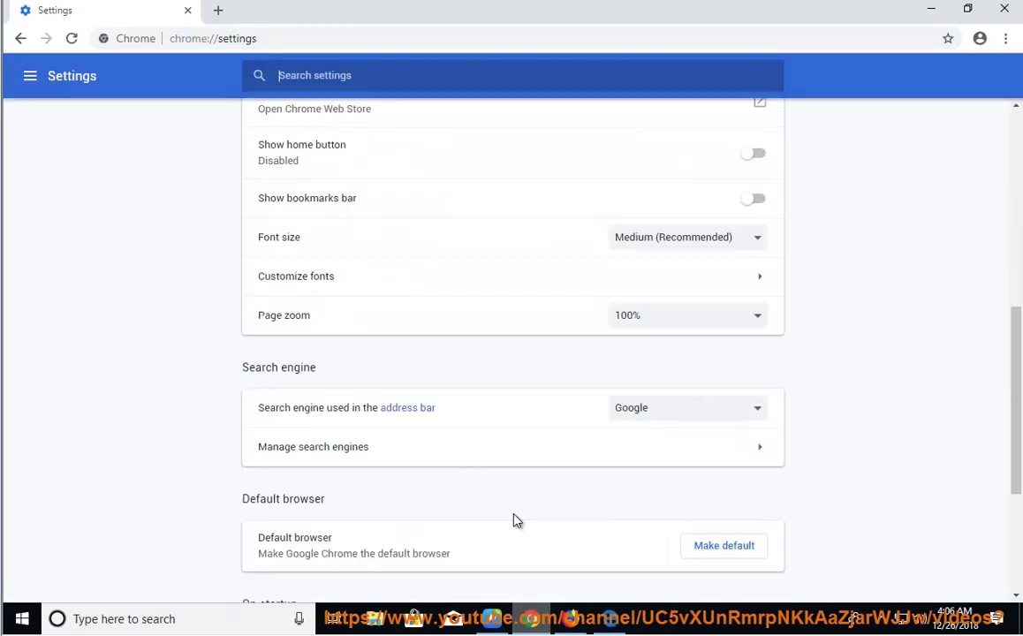
left_click(502, 541)
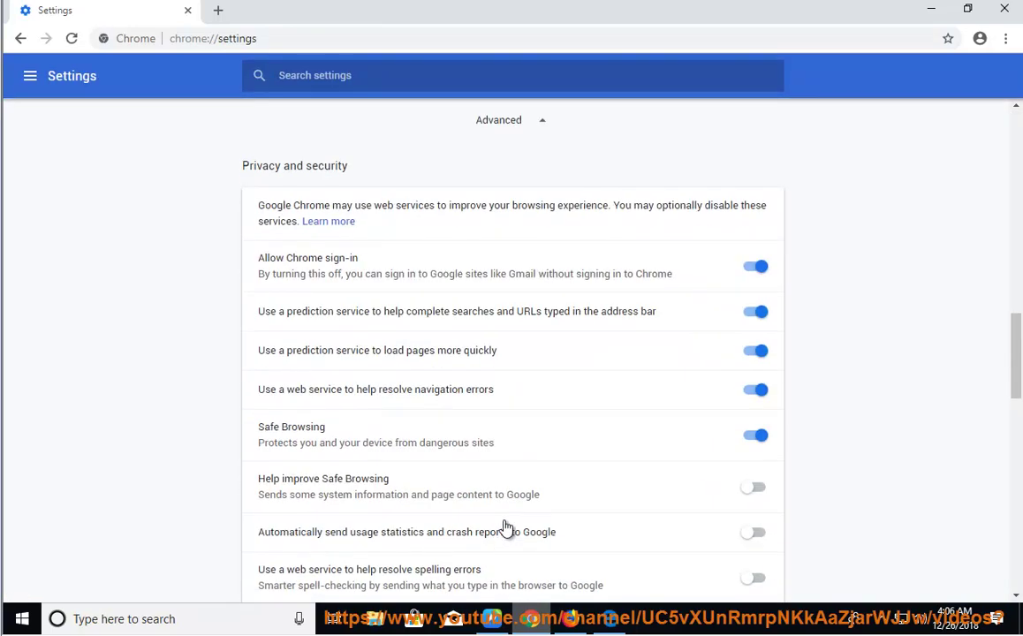
Search Chrome's settings for "COOKI" and open the Cookies page within Content settings
left_click(408, 75)
type("cOOKI")
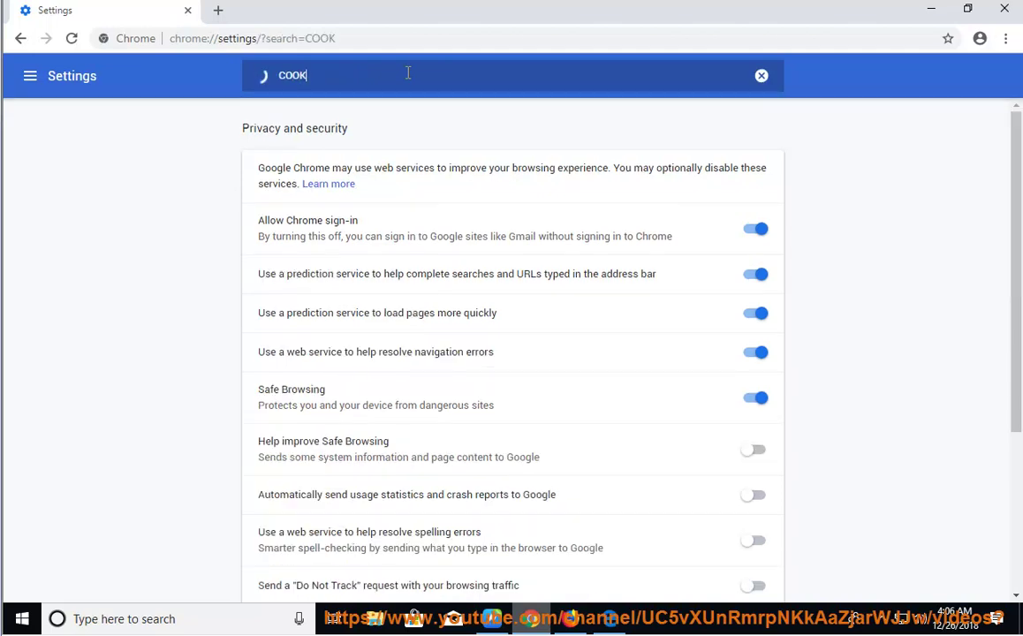
scroll(548, 404, "down", 3)
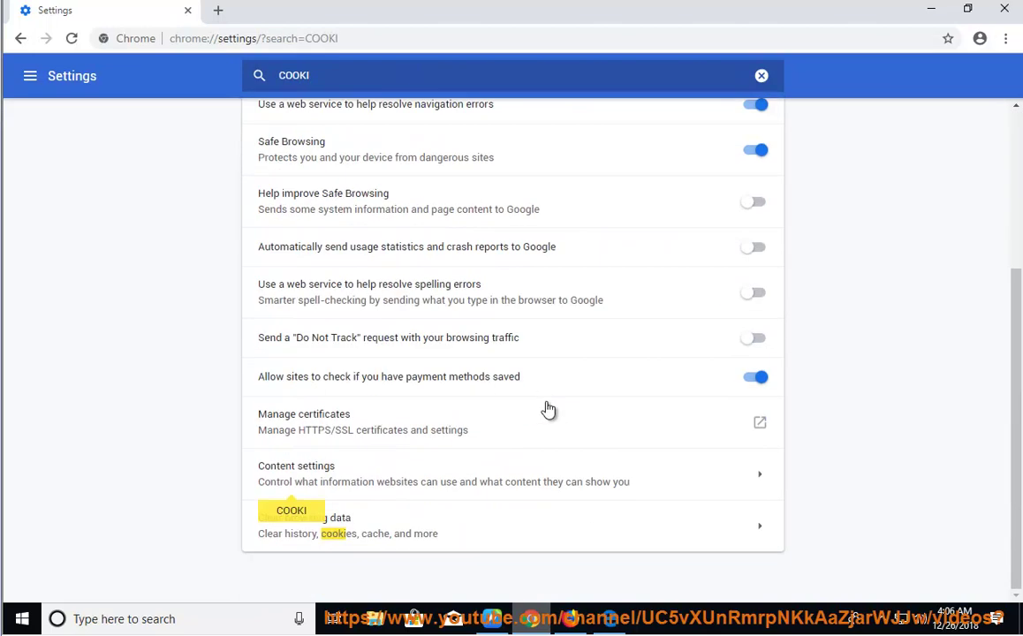
left_click(449, 484)
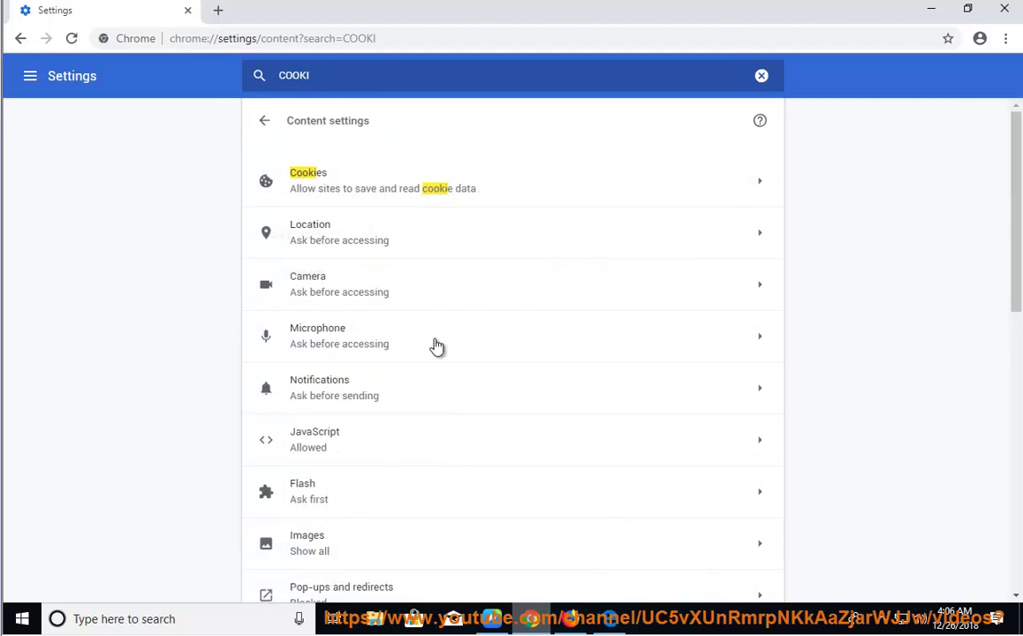
left_click(398, 182)
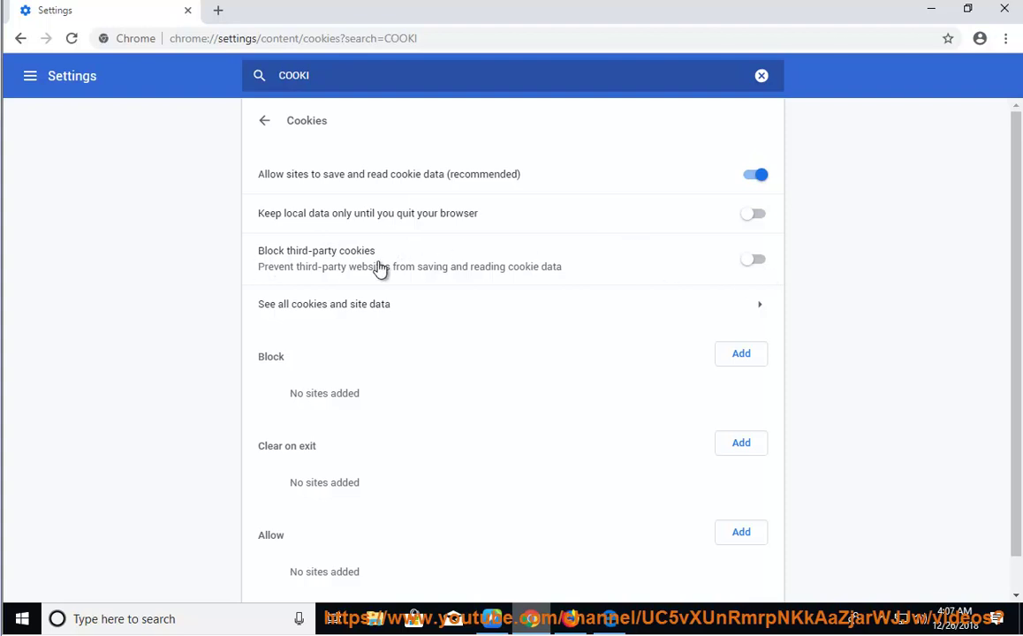
Return to the guide and play its reading through the remaining Chrome section and the first Edge instructions, pausing at 3.2
left_click(491, 619)
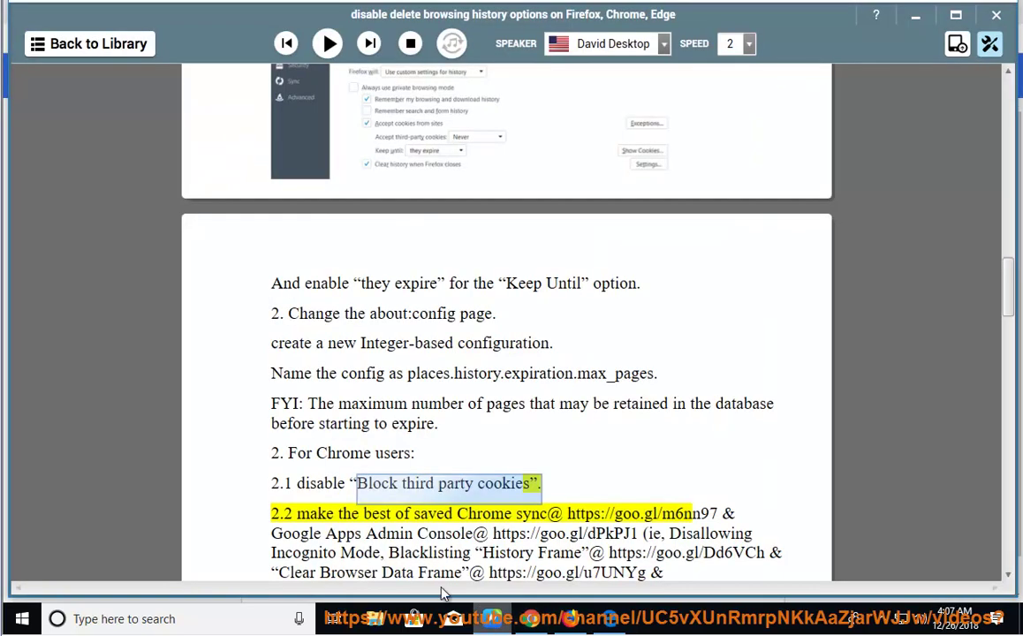
left_click(570, 489)
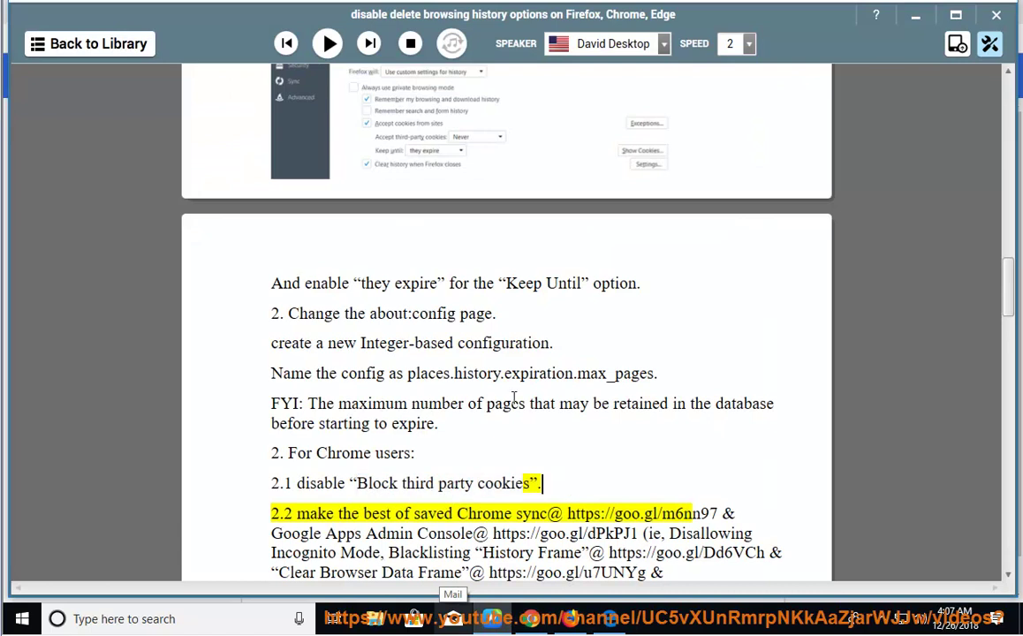
left_click(329, 43)
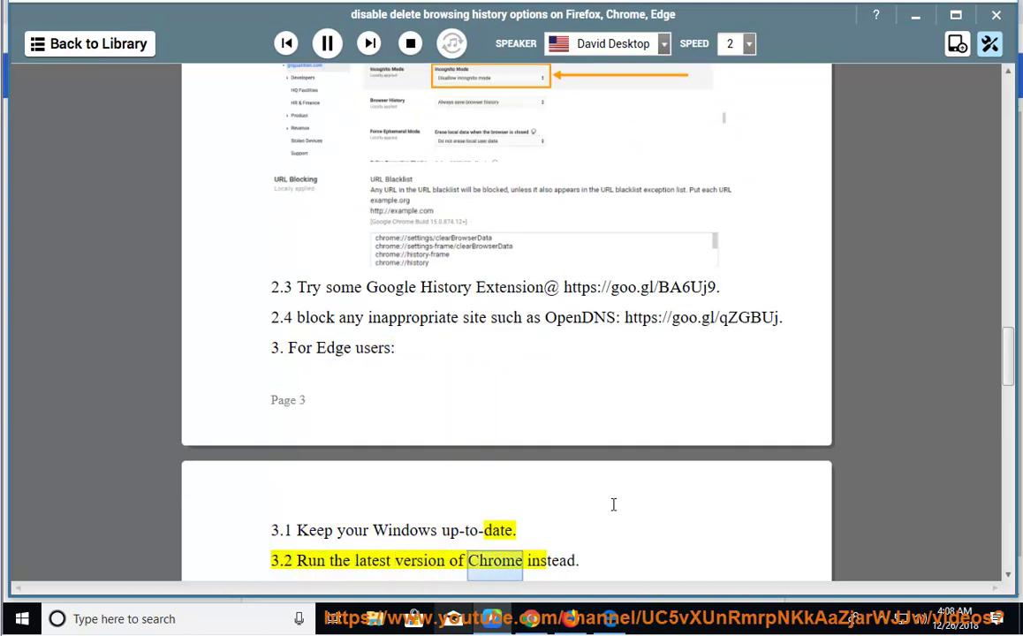
left_click(327, 43)
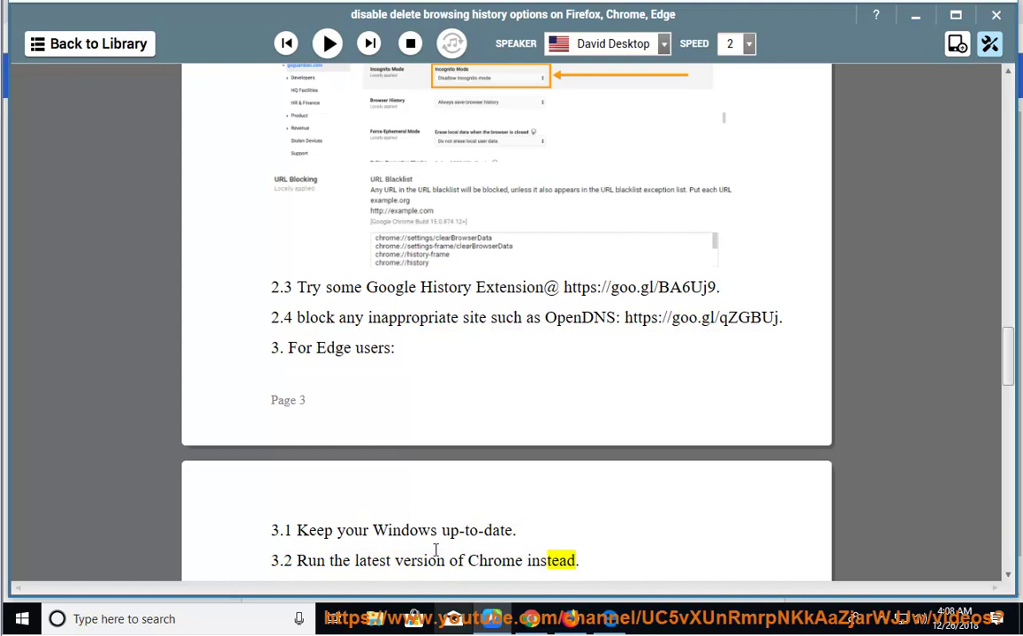
Highlight the guide's instruction to keep Windows up to date, and view the Windows Update page in Windows Settings before closing it
left_click_drag(375, 530, 628, 528)
left_click(22, 619)
left_click(23, 546)
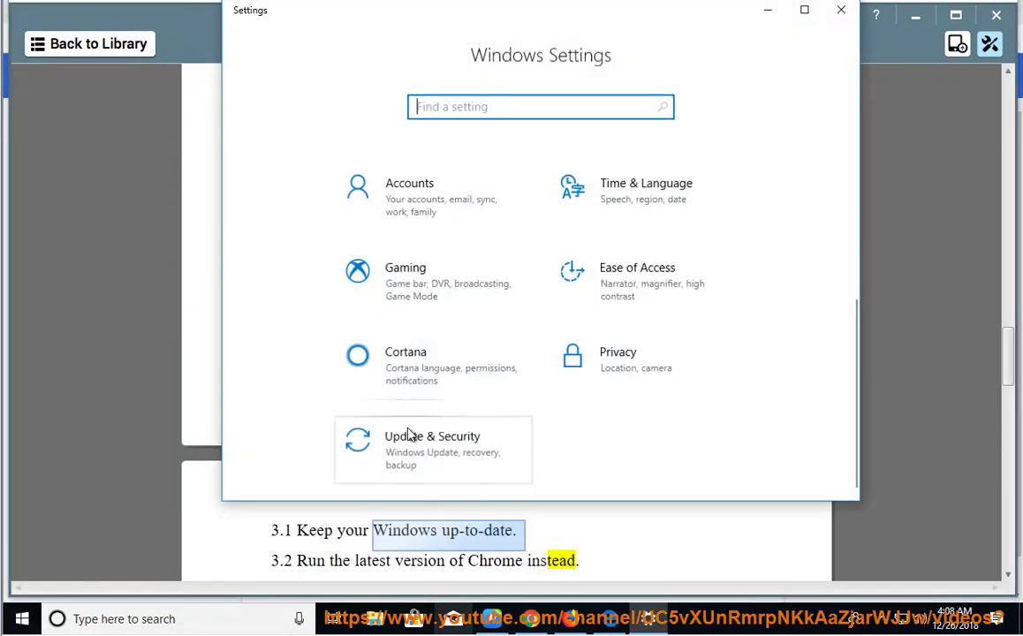
left_click(389, 455)
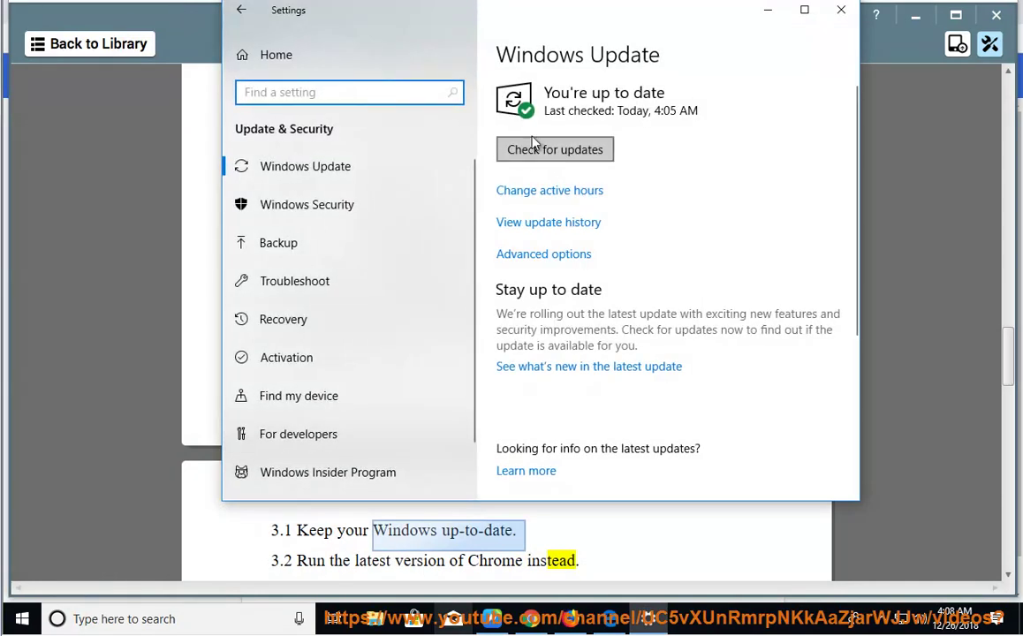
left_click(841, 10)
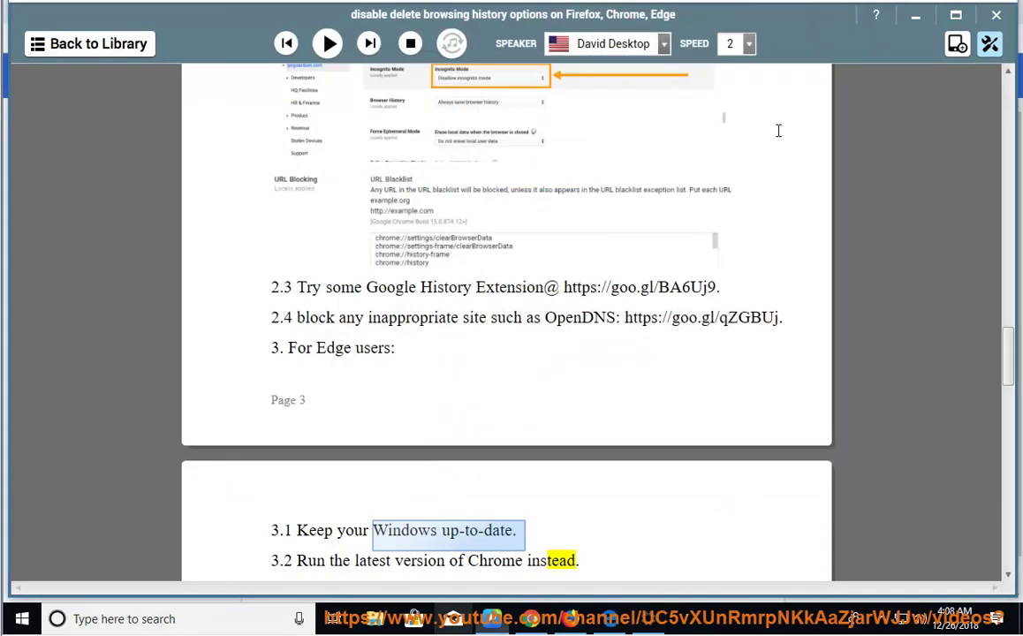
Play the rest of the guide and highlight Internet Explorer in its final recommendation
left_click(525, 524)
left_click(328, 46)
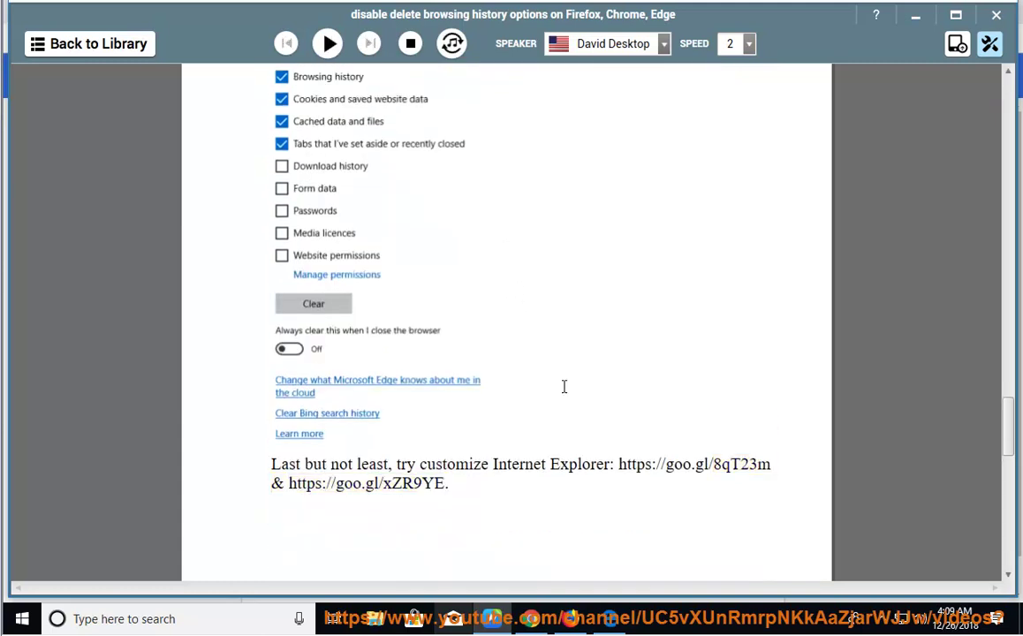
left_click_drag(610, 466, 493, 466)
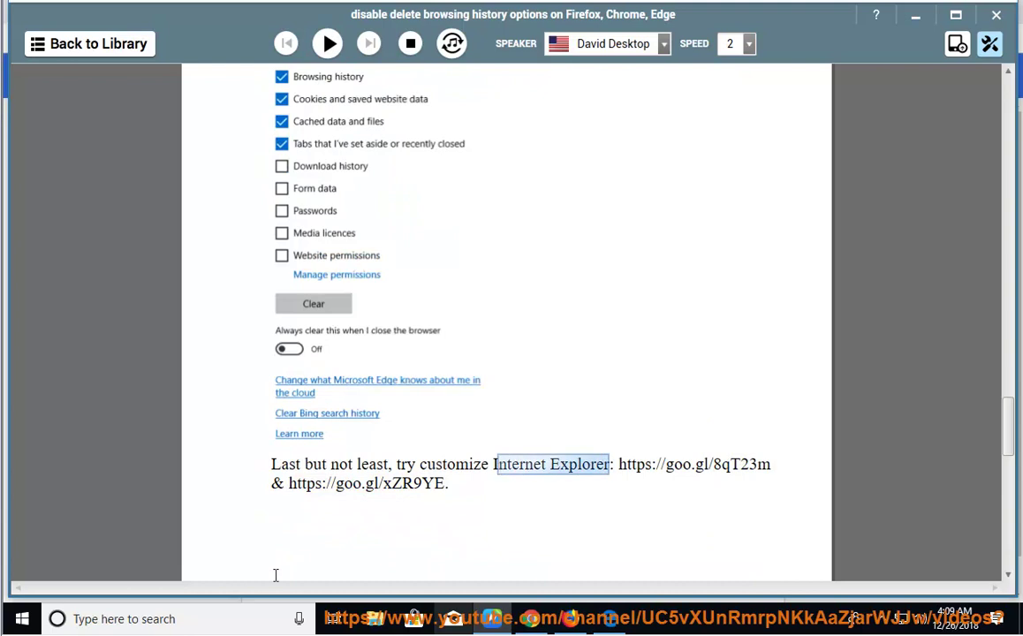
Find Internet Explorer by searching Windows for "IE", launch it, and close the extra go.microsoft.com tab
left_click(224, 619)
type("IE")
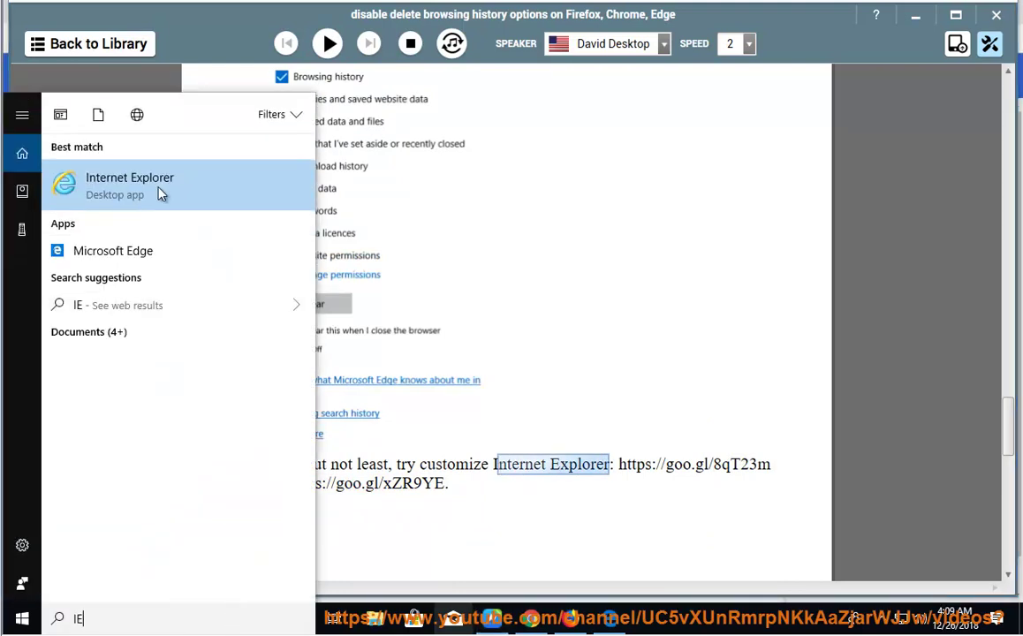
left_click(162, 194)
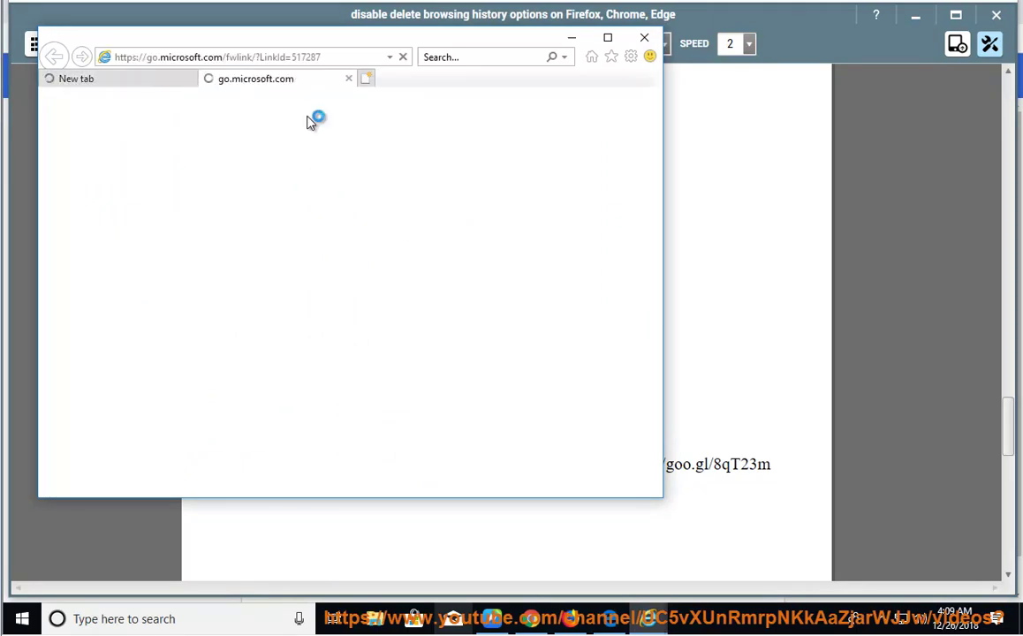
left_click(350, 78)
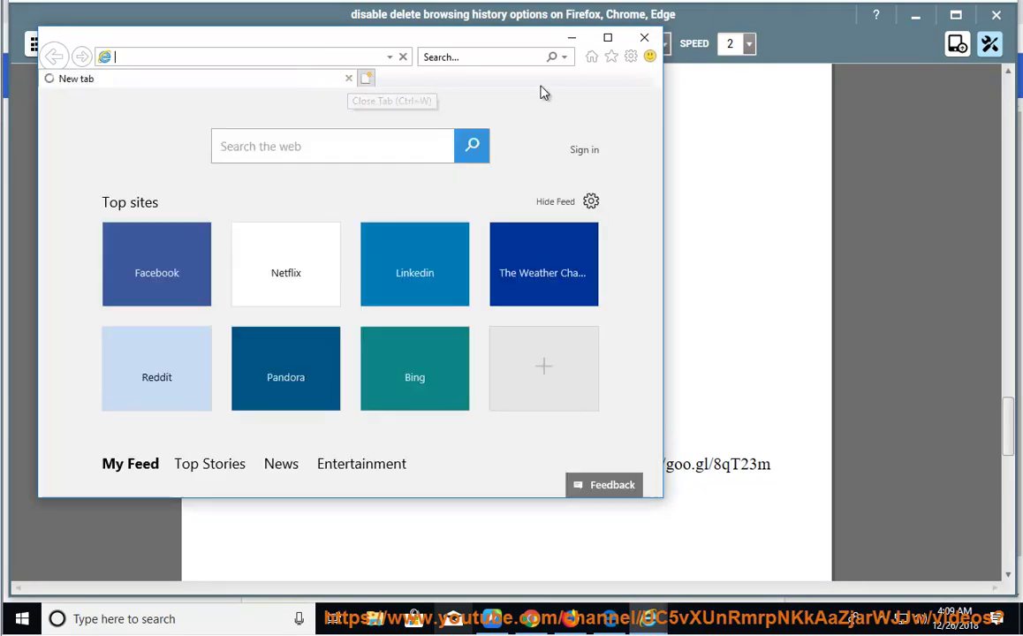
Examine the privacy settings in Internet Explorer's Internet Options, and cancel the dialog without changes
left_click(630, 57)
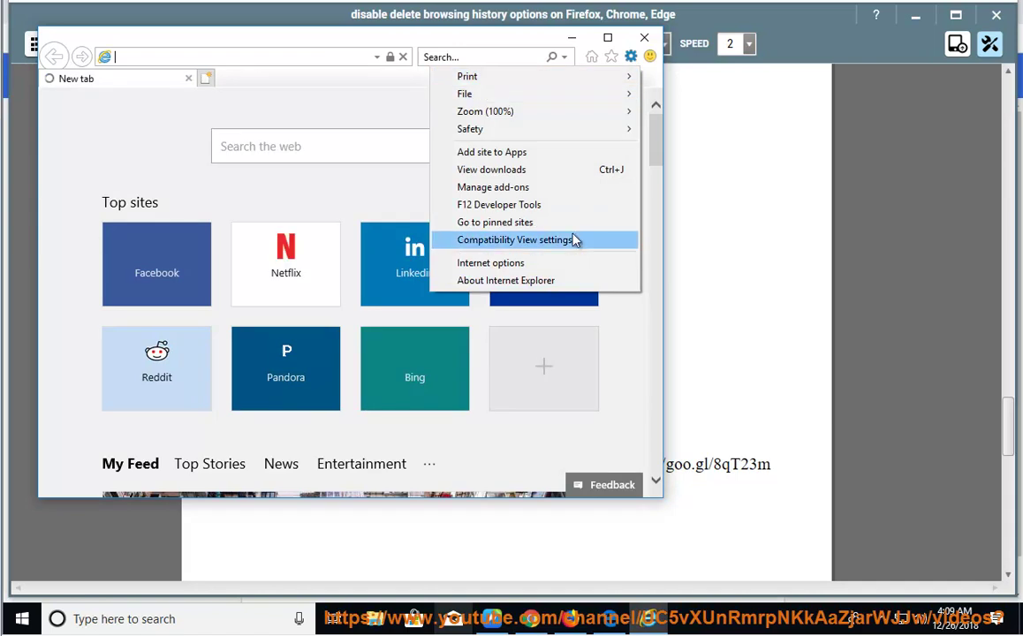
left_click(563, 265)
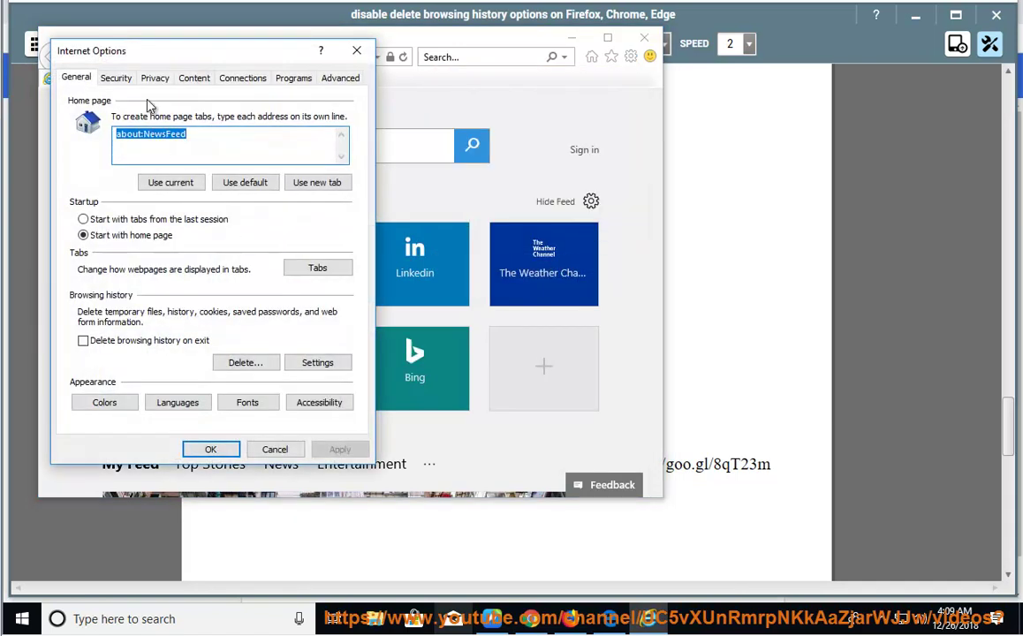
left_click(154, 78)
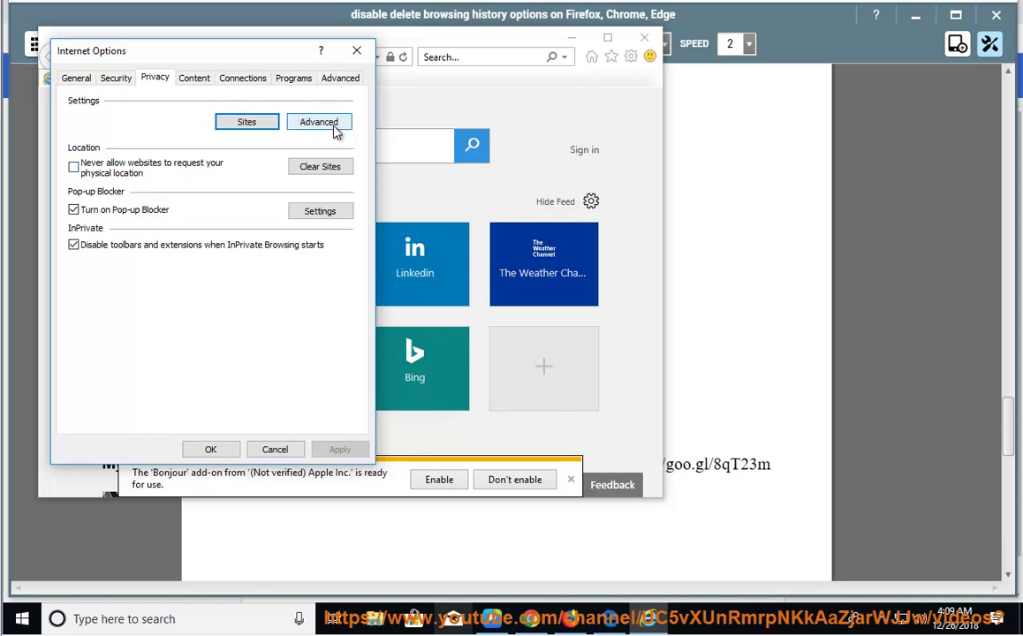
left_click(274, 449)
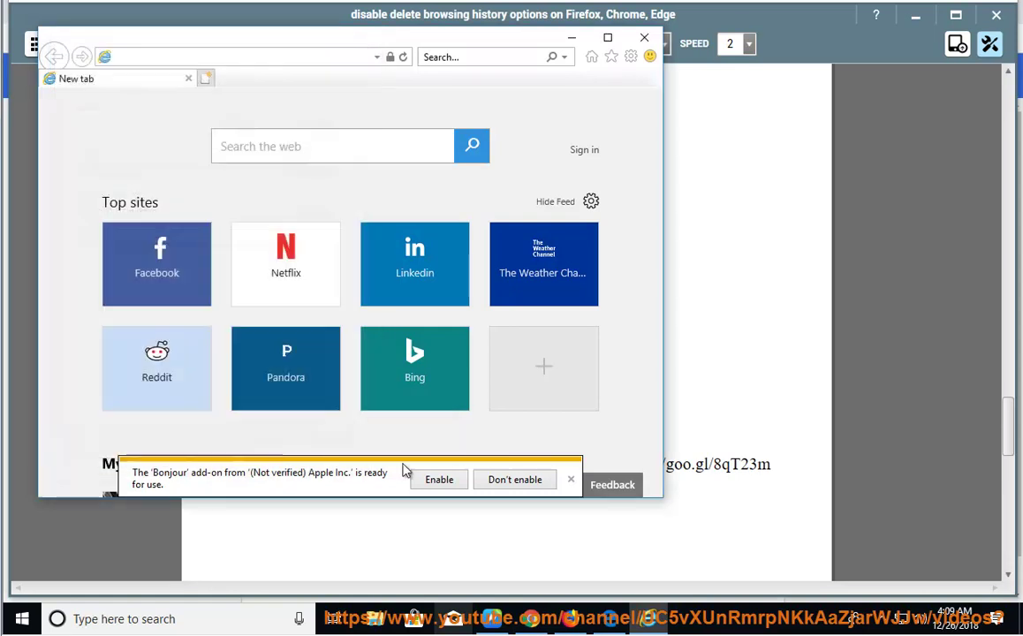
Decline enabling the Bonjour add-on, and close Internet Explorer to go back to the beginning of the guide
left_click(514, 480)
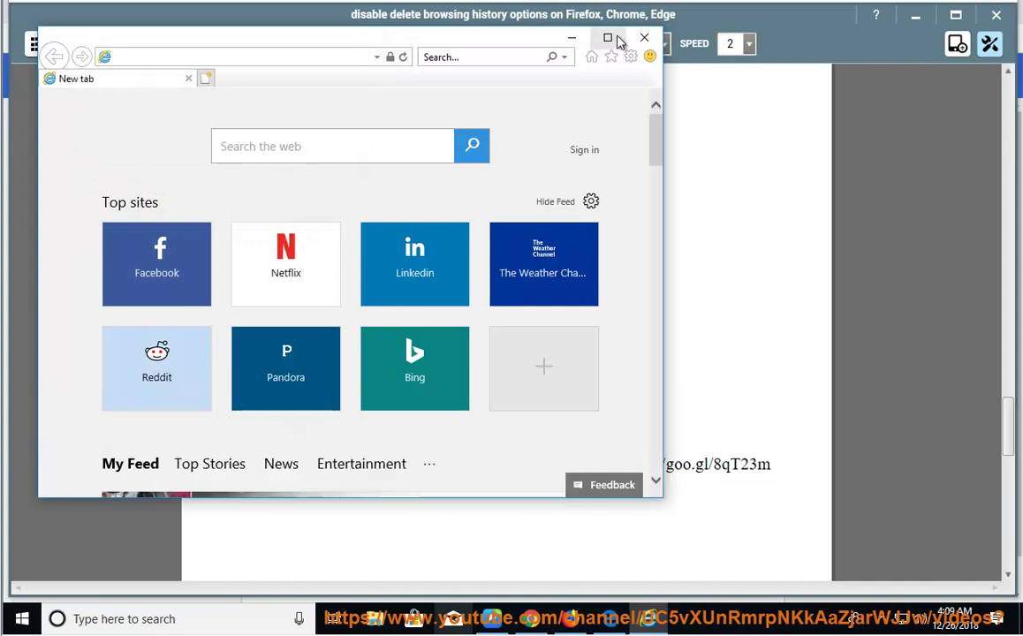
left_click(644, 37)
scroll(673, 432, "up", 3)
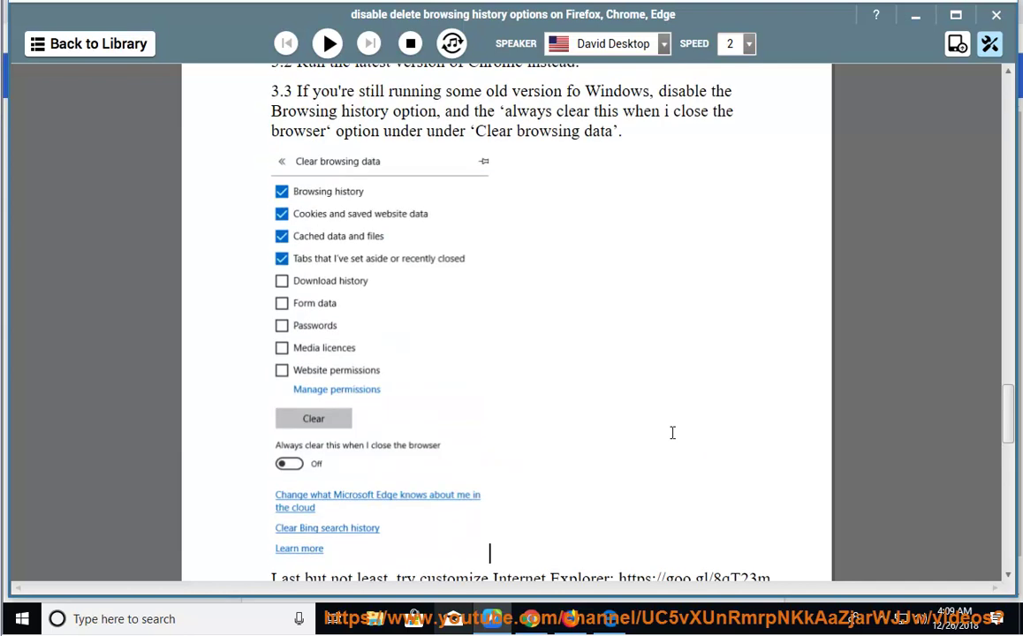
left_click_drag(1008, 413, 1007, 84)
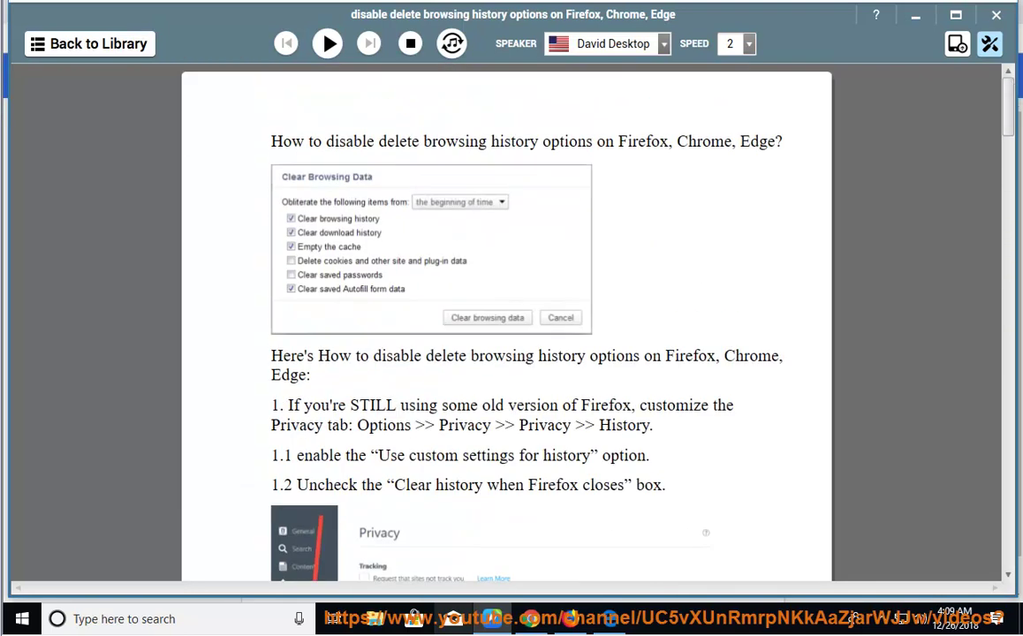